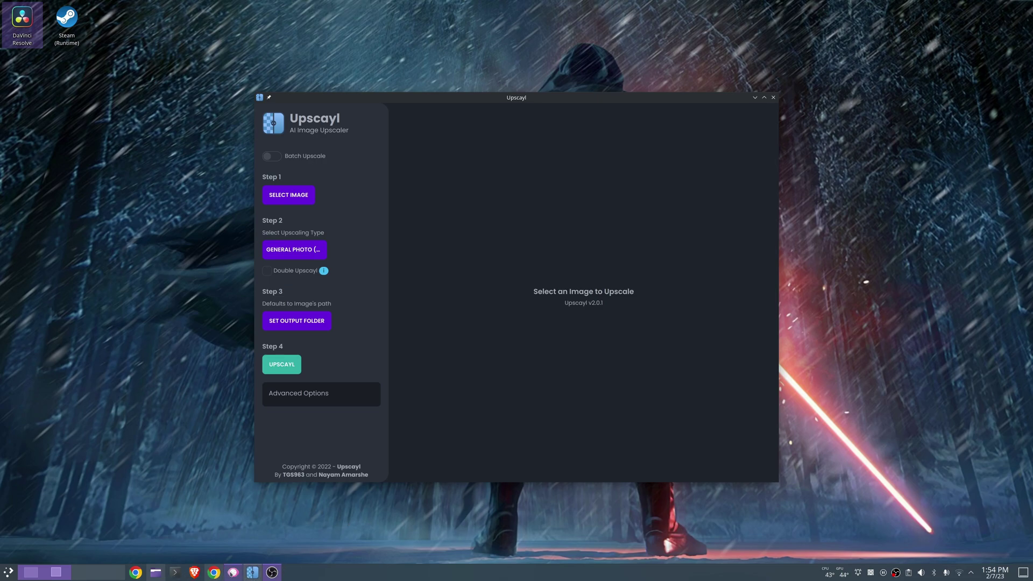
Bring the original portrait up in Gwenview at 100% actual size.
{"action": "left_click", "coordinate": [233, 572]}
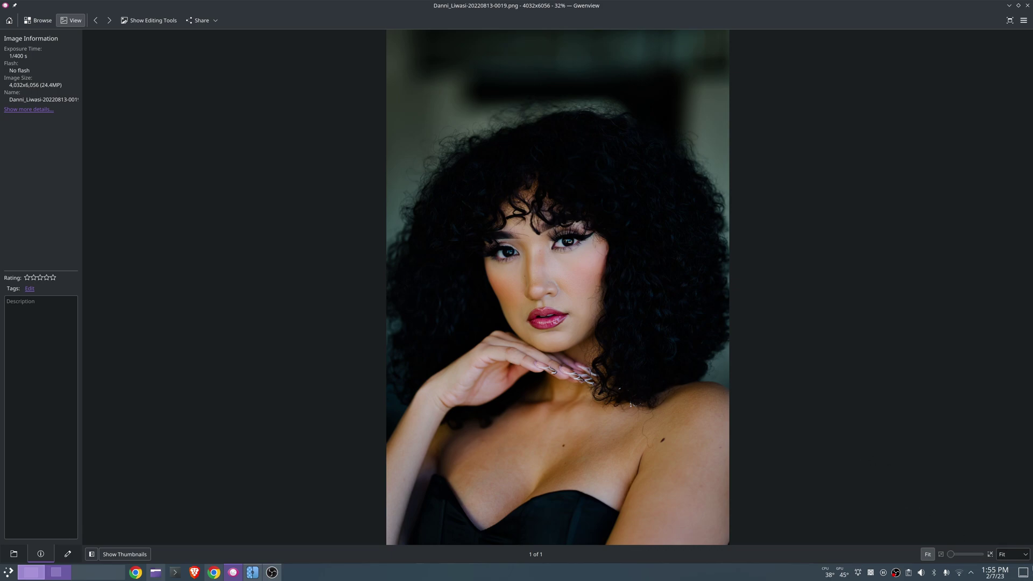
{"action": "left_click", "coordinate": [1028, 554]}
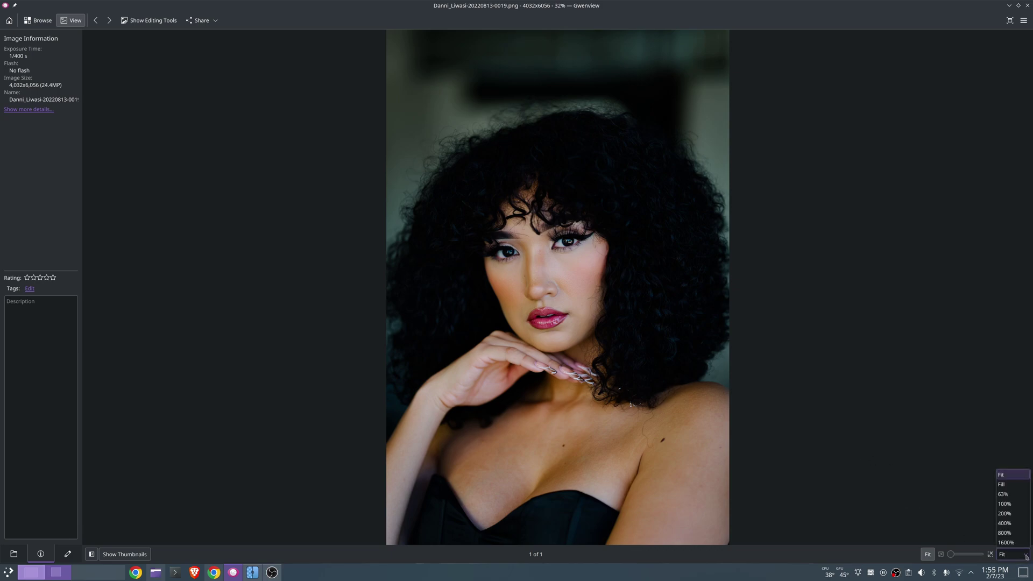
{"action": "left_click", "coordinate": [1004, 504]}
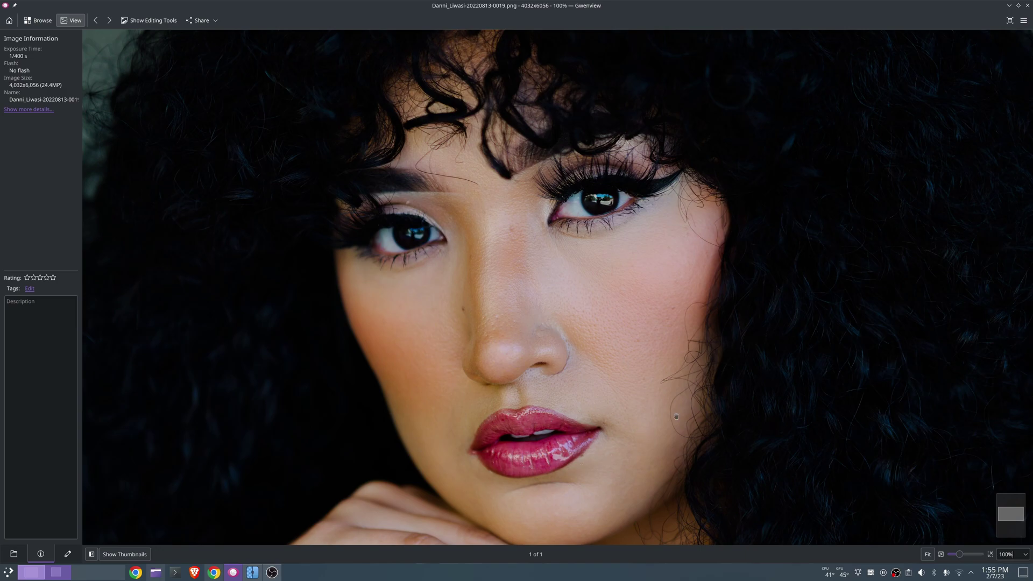
Scroll down through the face, hand and shoulder detail, then fit the whole photo in view.
{"action": "scroll", "coordinate": [676, 416], "scroll_direction": "down", "scroll_amount": 5}
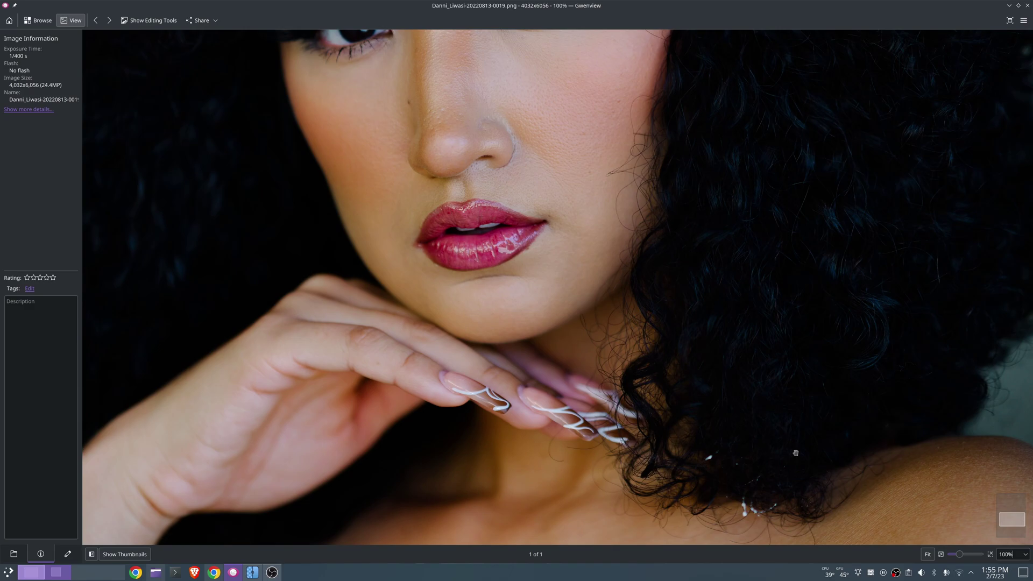
{"action": "scroll", "coordinate": [743, 495], "scroll_direction": "down", "scroll_amount": 2}
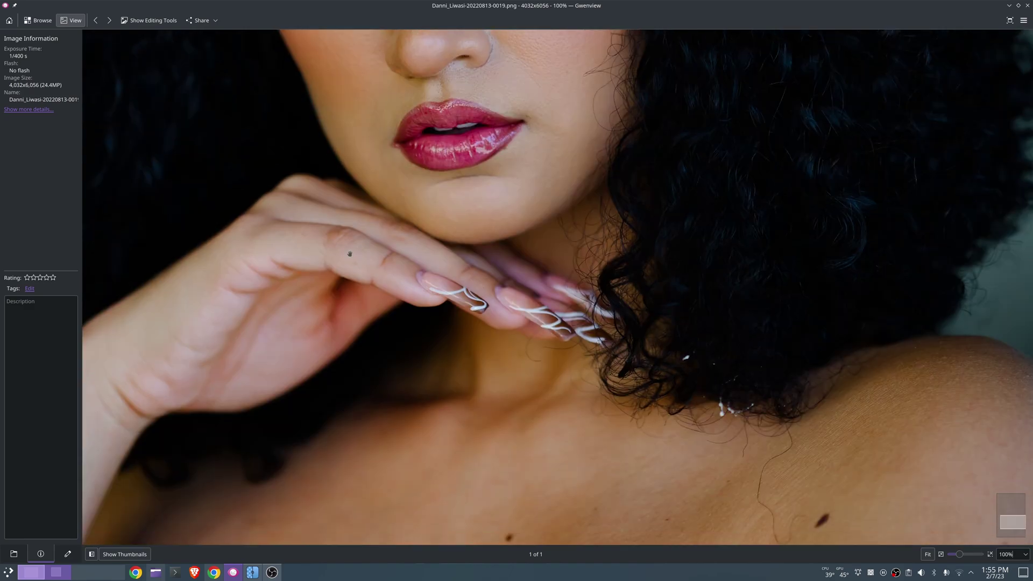
{"action": "scroll", "coordinate": [862, 423], "scroll_direction": "down", "scroll_amount": 2}
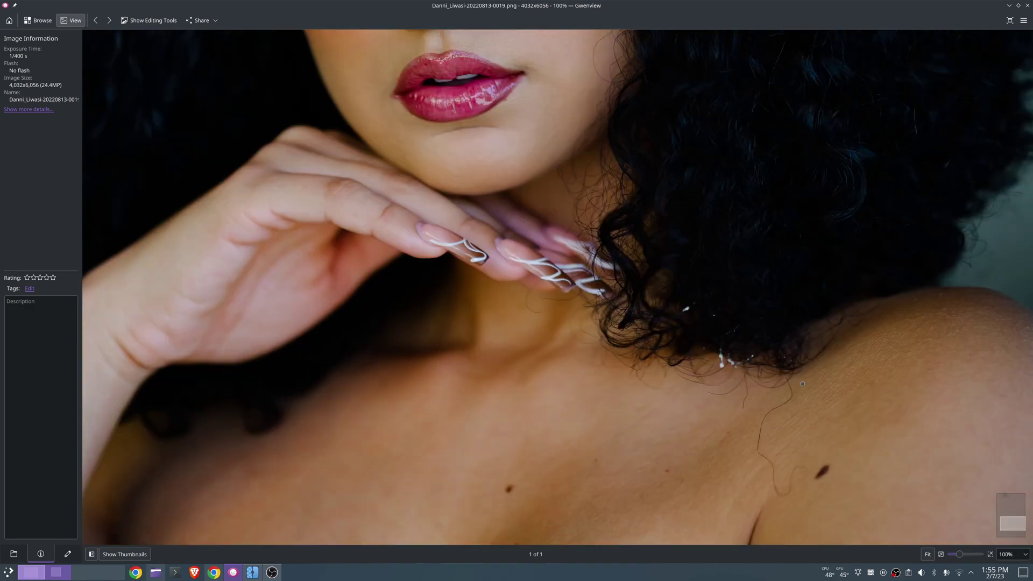
{"action": "scroll", "coordinate": [733, 351], "scroll_direction": "down", "scroll_amount": 1}
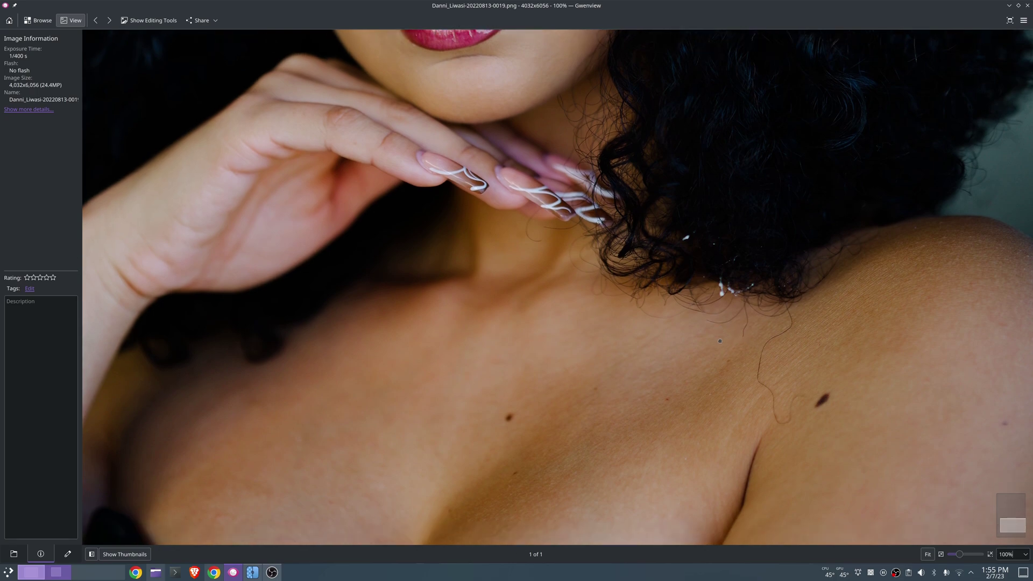
{"action": "left_click", "coordinate": [927, 555]}
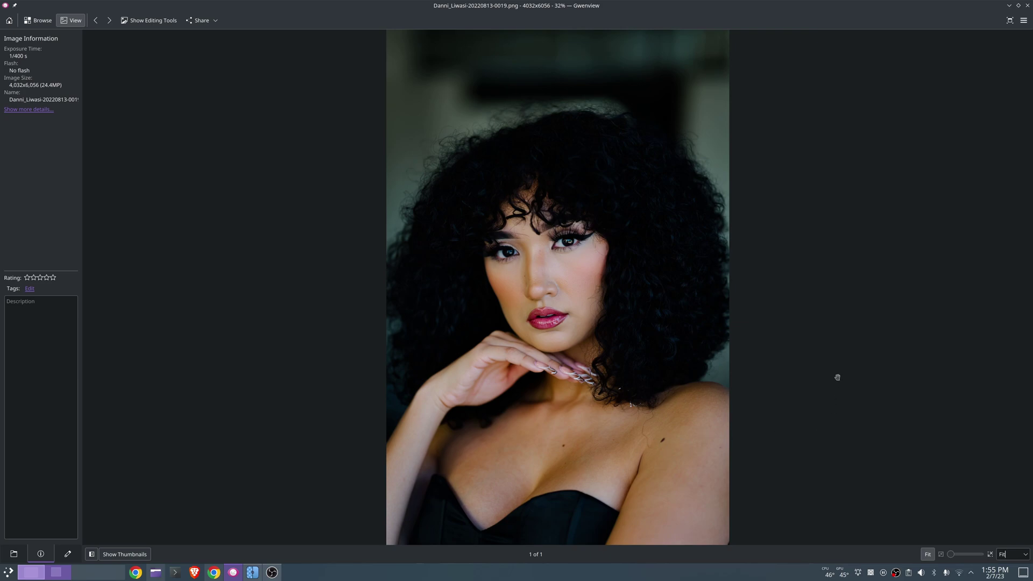
Close Gwenview and drag the portrait PNG from Dolphin into Upscayl.
{"action": "left_click", "coordinate": [1027, 6]}
{"action": "left_click_drag", "start_coordinate": [592, 99], "coordinate": [481, 81]}
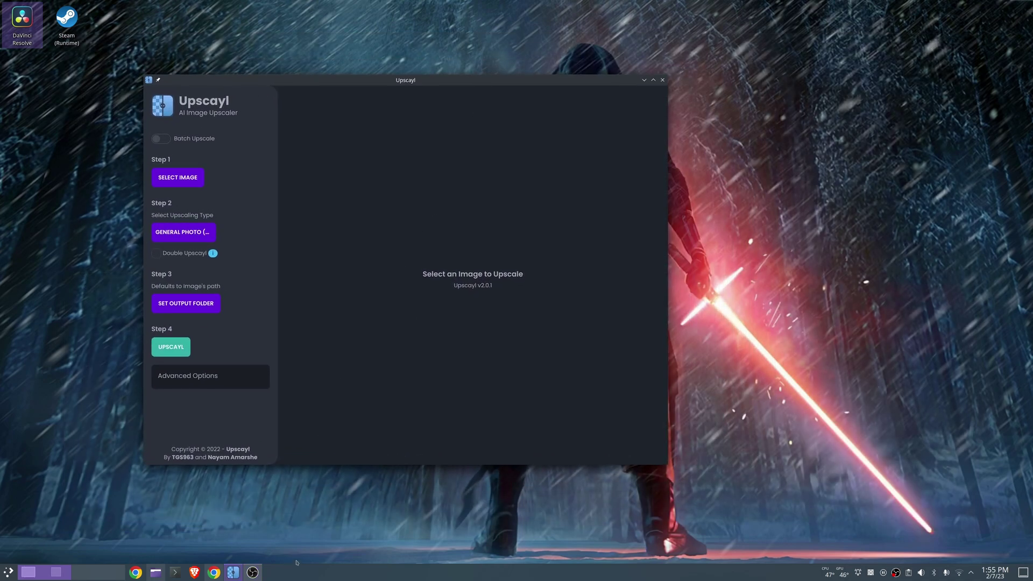
{"action": "left_click", "coordinate": [156, 572]}
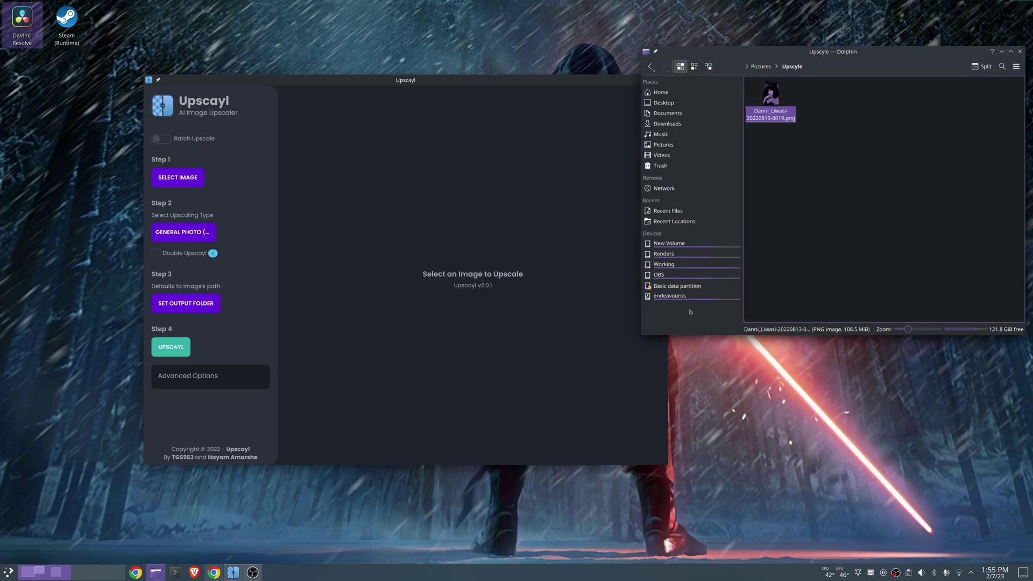
{"action": "left_click_drag", "start_coordinate": [573, 96], "coordinate": [537, 84]}
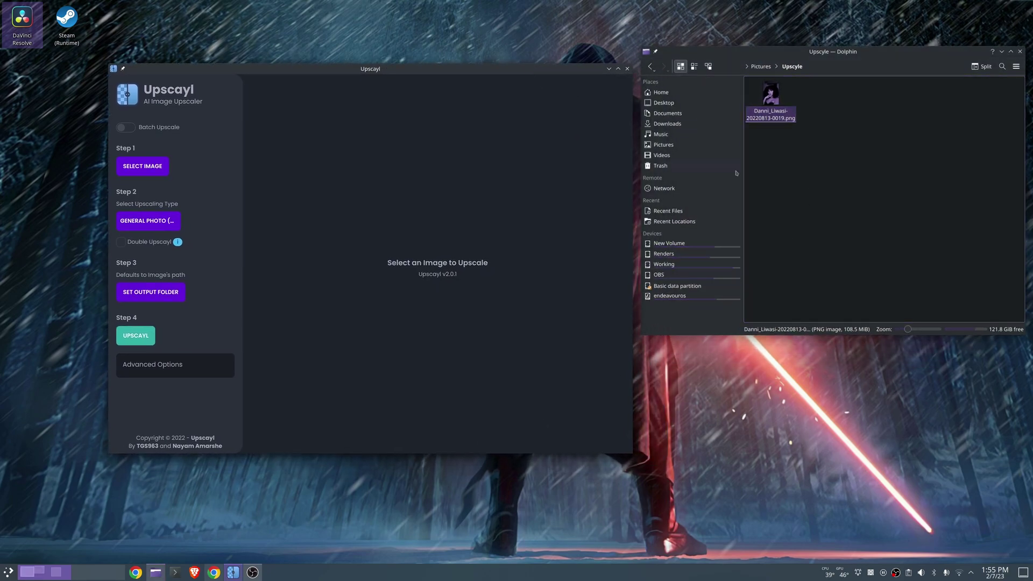
{"action": "left_click_drag", "start_coordinate": [770, 92], "coordinate": [480, 282]}
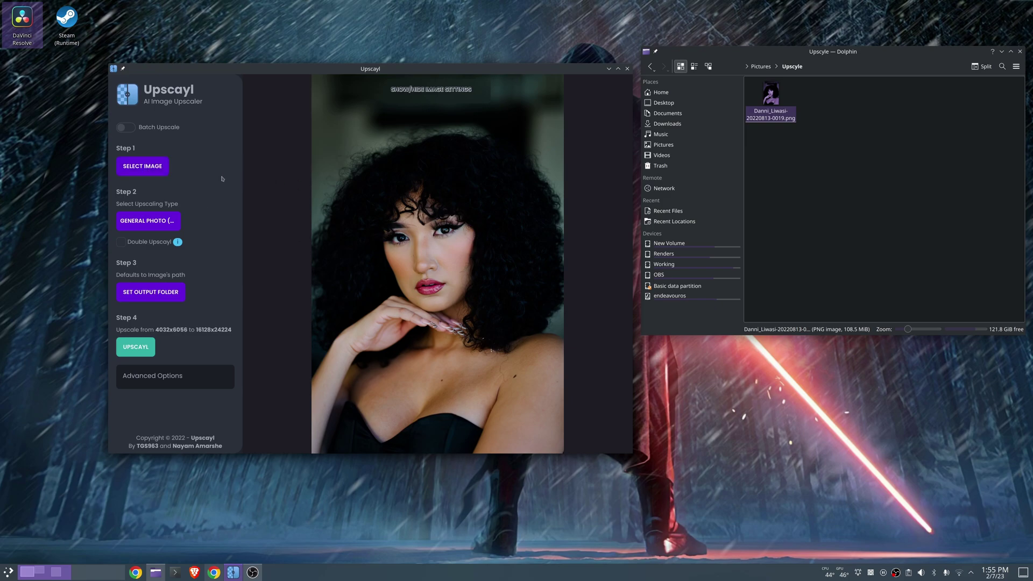
{"action": "left_click", "coordinate": [153, 224]}
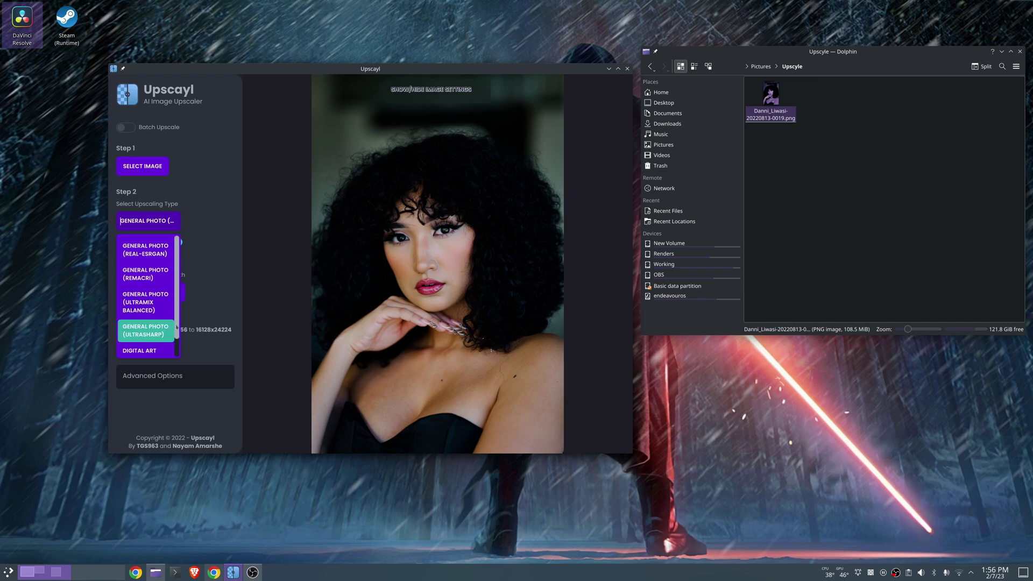
{"action": "scroll", "coordinate": [177, 339], "scroll_direction": "down", "scroll_amount": 1}
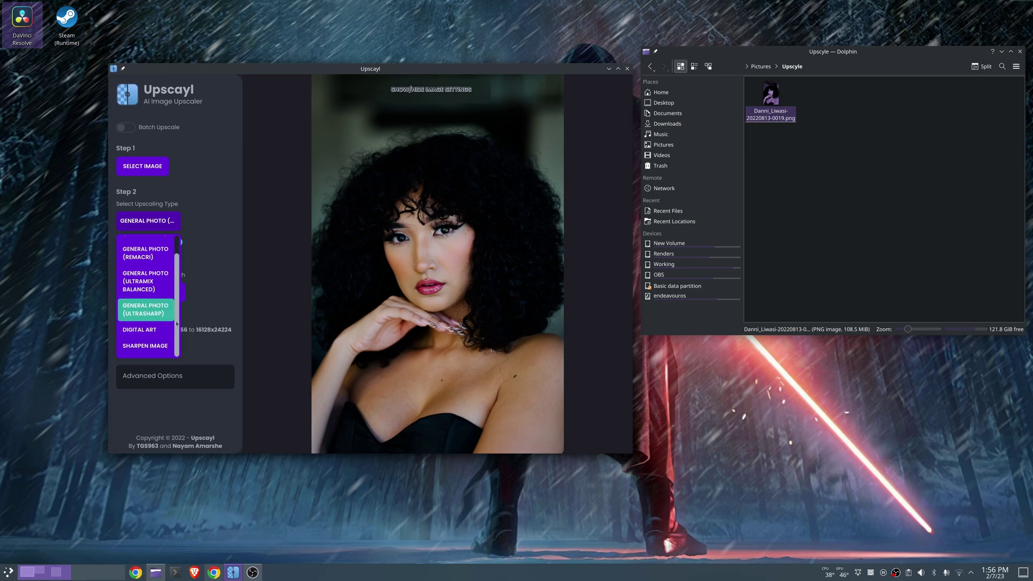
{"action": "scroll", "coordinate": [179, 310], "scroll_direction": "up", "scroll_amount": 1}
{"action": "scroll", "coordinate": [179, 310], "scroll_direction": "up", "scroll_amount": 1}
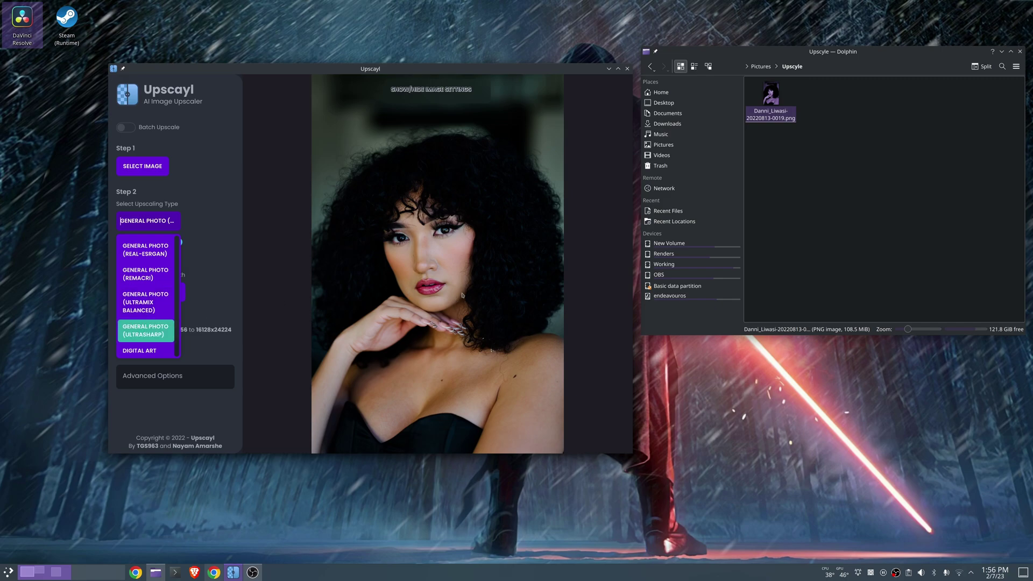
{"action": "left_click", "coordinate": [462, 295]}
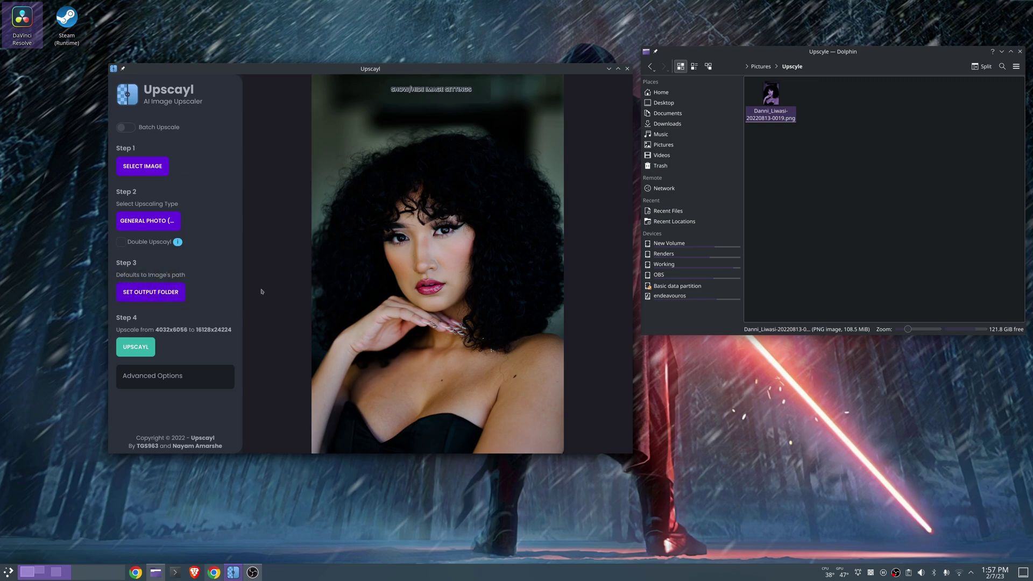
Choose General Photo (Ultrasharp) as the Upscayl upscaling type.
{"action": "left_click", "coordinate": [164, 226]}
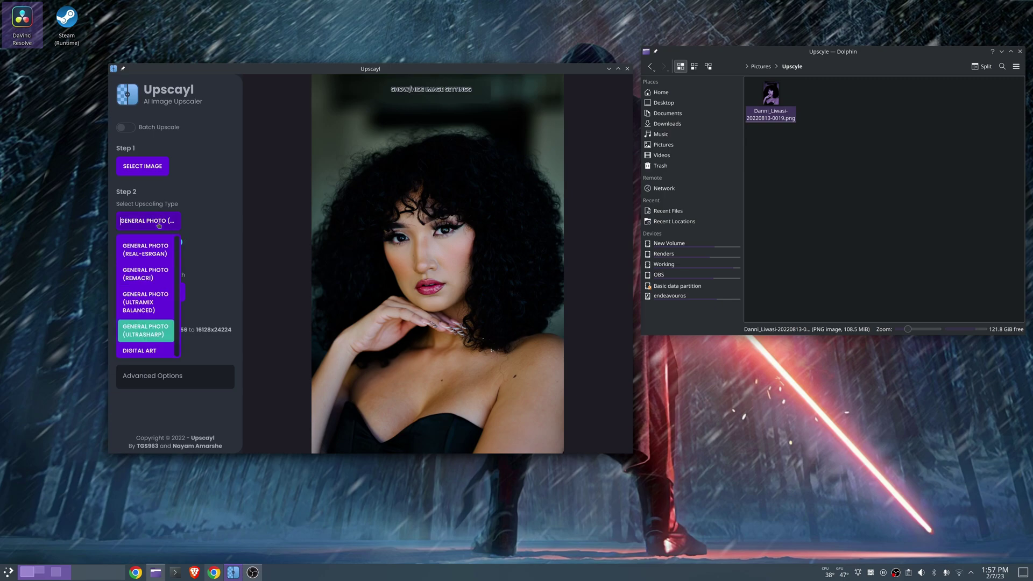
{"action": "left_click", "coordinate": [154, 336]}
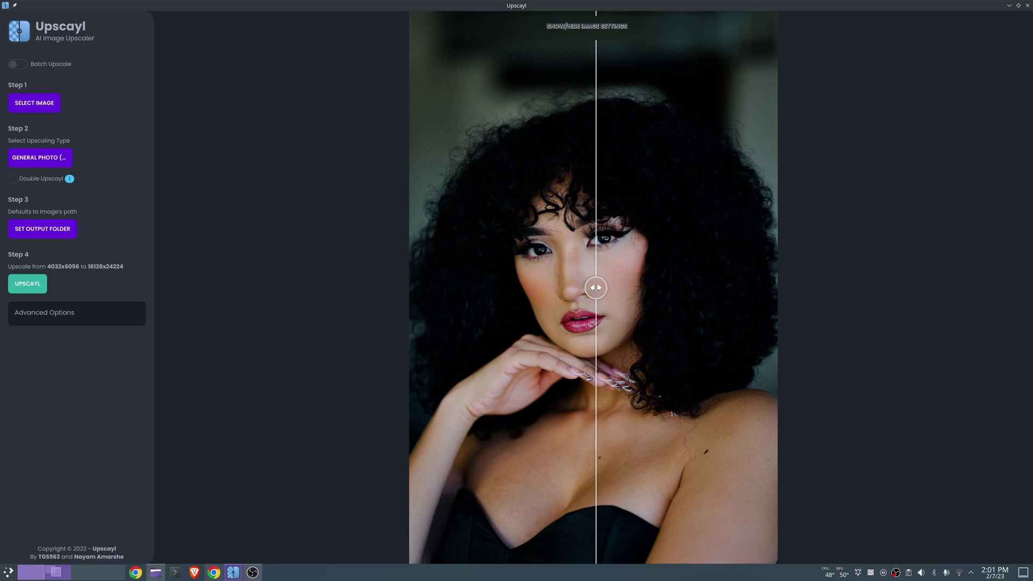
{"action": "mouse_move", "coordinate": [597, 288]}
{"action": "left_mouse_down"}
{"action": "mouse_move", "coordinate": [774, 288]}
{"action": "mouse_move", "coordinate": [391, 292]}
{"action": "mouse_move", "coordinate": [712, 290]}
{"action": "mouse_move", "coordinate": [500, 293]}
{"action": "mouse_move", "coordinate": [777, 306]}
{"action": "mouse_move", "coordinate": [528, 285]}
{"action": "mouse_move", "coordinate": [587, 287]}
{"action": "left_mouse_up"}
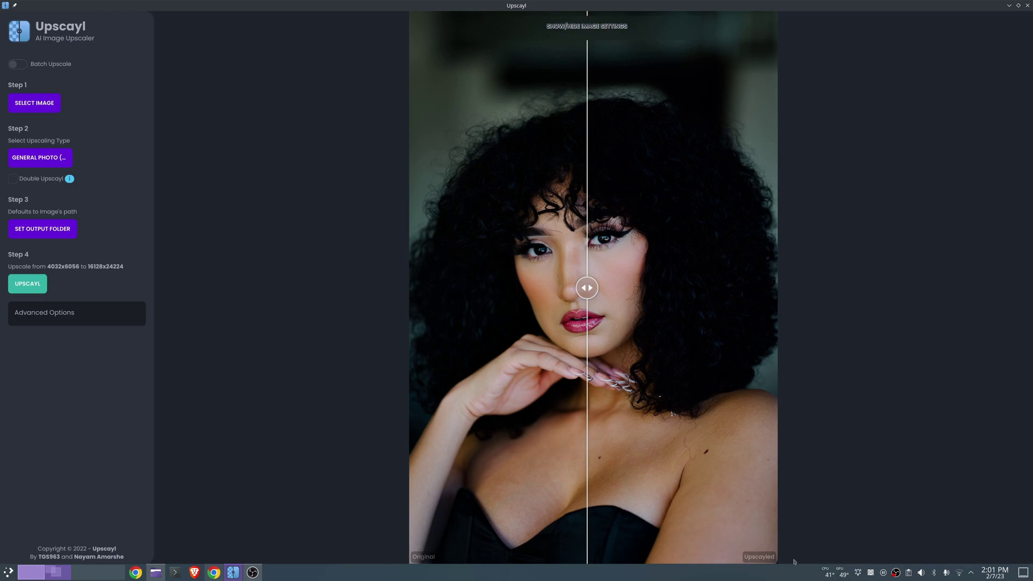
{"action": "left_click_drag", "start_coordinate": [586, 288], "coordinate": [805, 314]}
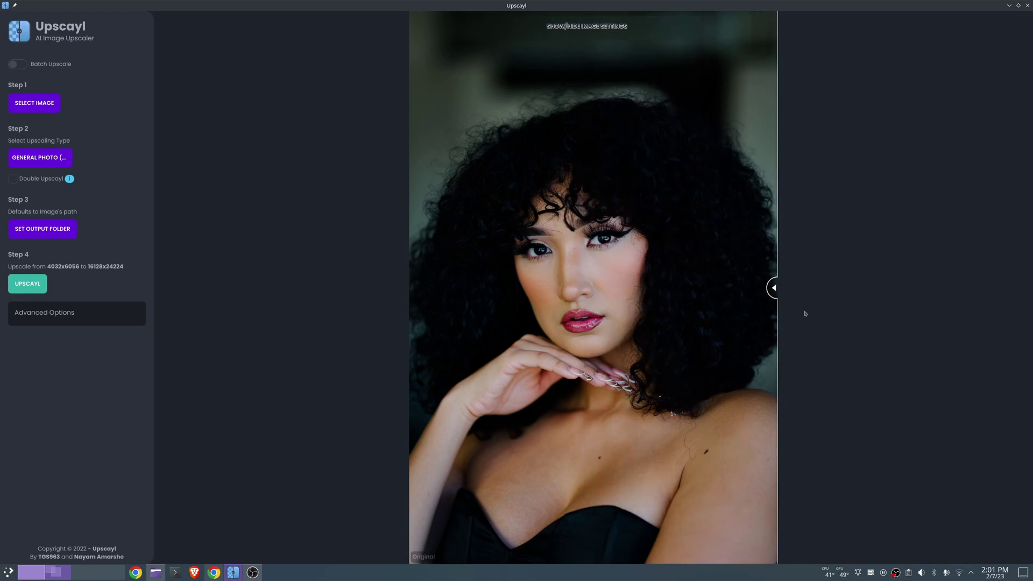
{"action": "left_click_drag", "start_coordinate": [773, 283], "coordinate": [603, 288]}
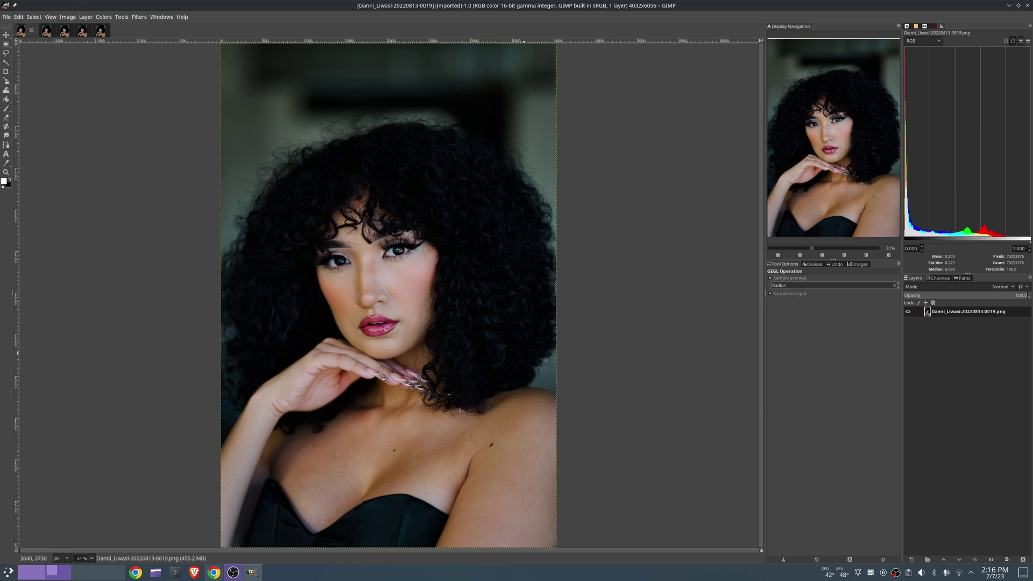
Inspect the original portrait at 1:1 zoom, fit it back, then switch to the 16128x24224 upscale.
{"action": "left_click", "coordinate": [823, 255]}
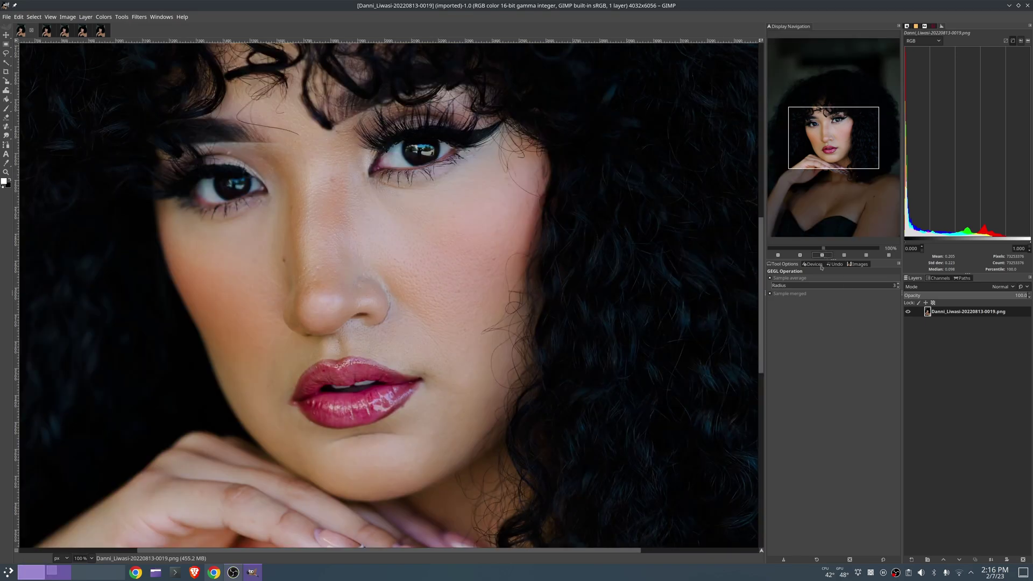
{"action": "mouse_move", "coordinate": [833, 139]}
{"action": "left_mouse_down"}
{"action": "mouse_move", "coordinate": [835, 163]}
{"action": "mouse_move", "coordinate": [859, 194]}
{"action": "mouse_move", "coordinate": [804, 203]}
{"action": "mouse_move", "coordinate": [825, 124]}
{"action": "left_mouse_up"}
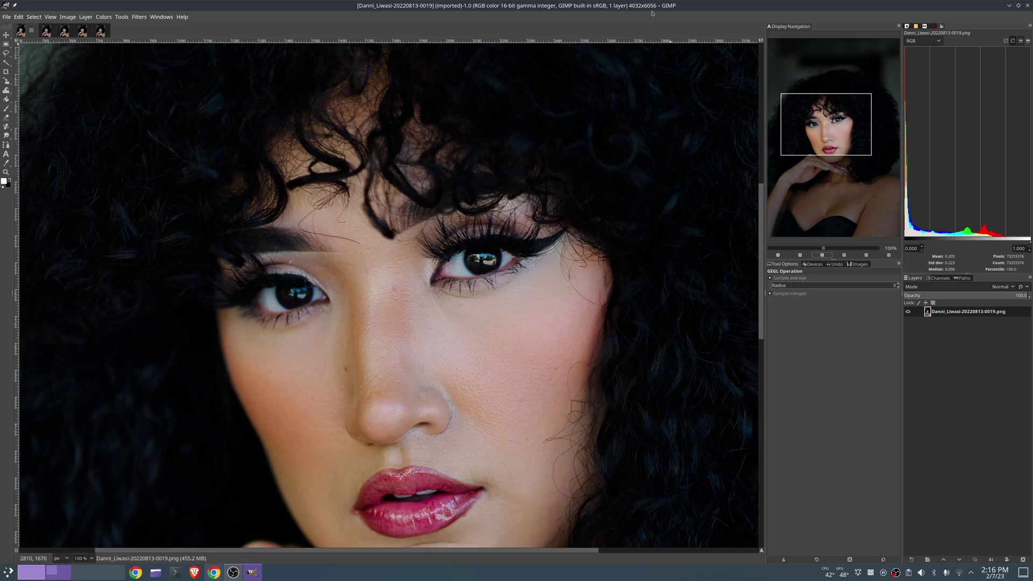
{"action": "left_click", "coordinate": [845, 255]}
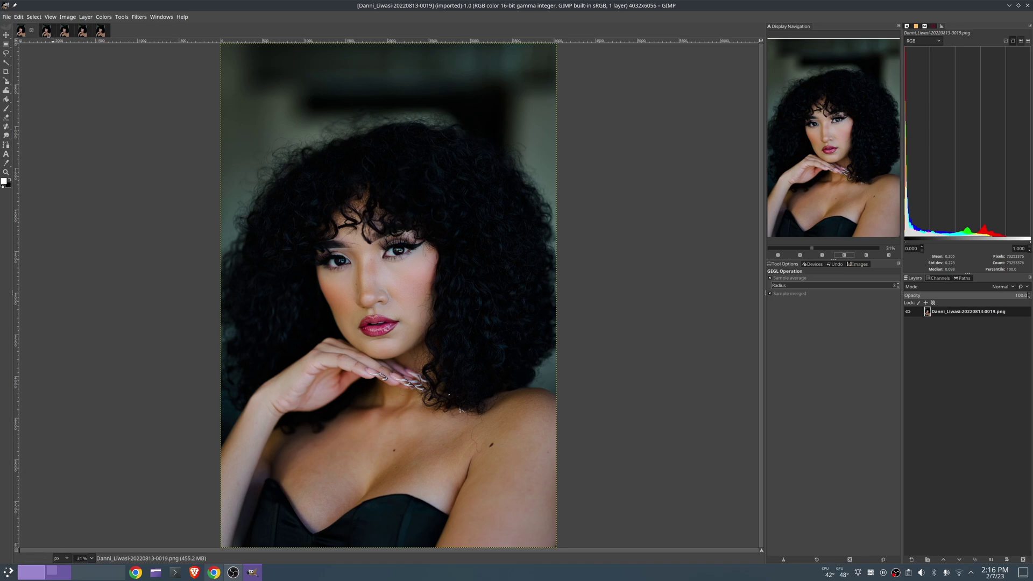
{"action": "left_click", "coordinate": [46, 31]}
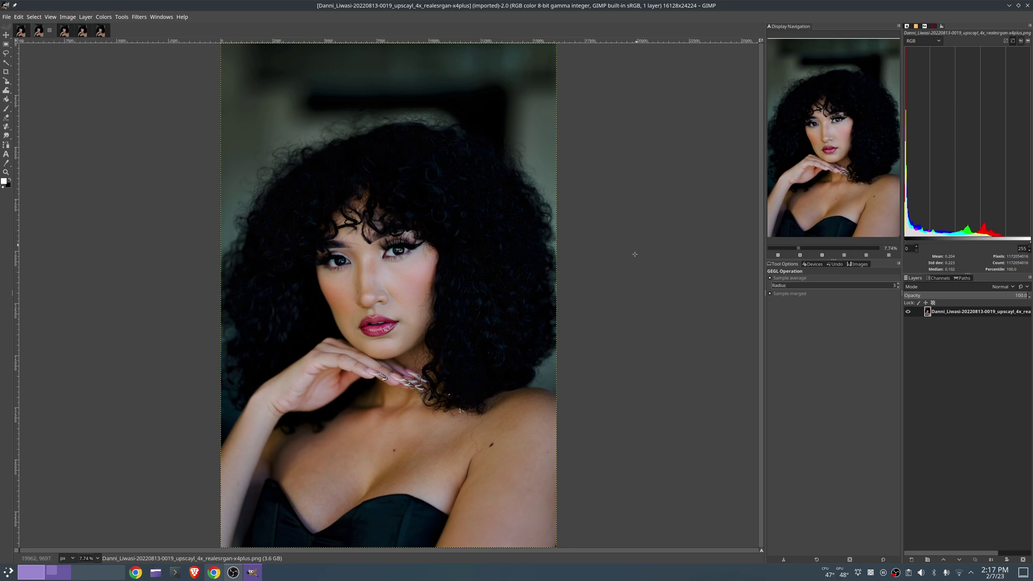
Inspect the realesrgan-x4plus upscale around the nose, eyes, hair, lips, hand and neck.
{"action": "left_click", "coordinate": [821, 254]}
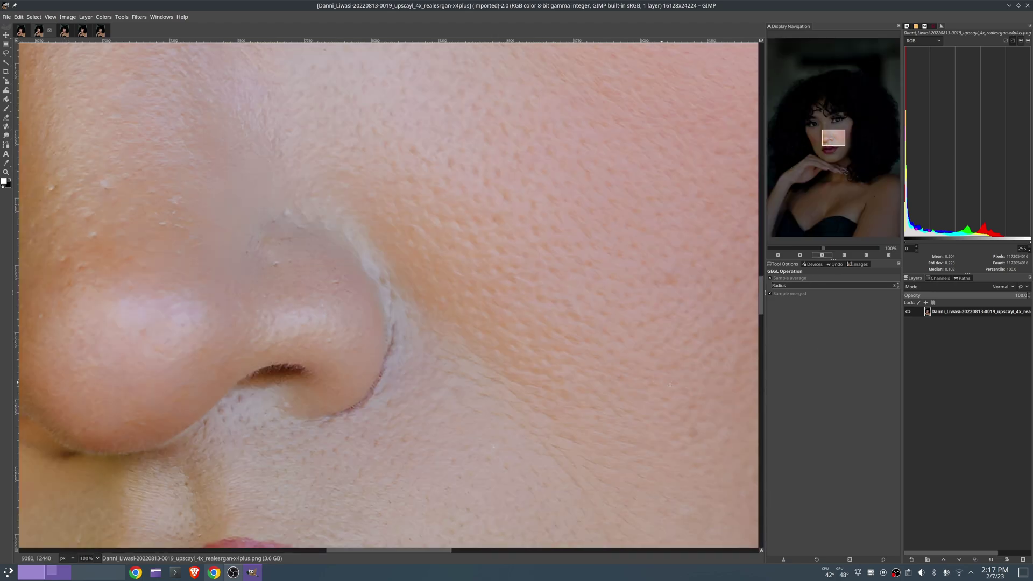
{"action": "left_click", "coordinate": [778, 254]}
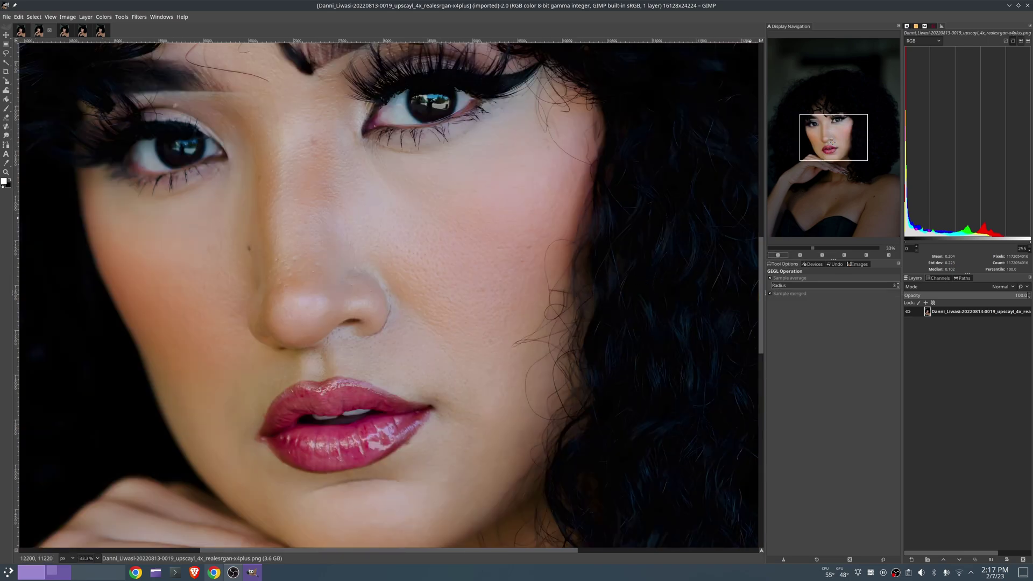
{"action": "left_click_drag", "start_coordinate": [832, 142], "coordinate": [815, 125]}
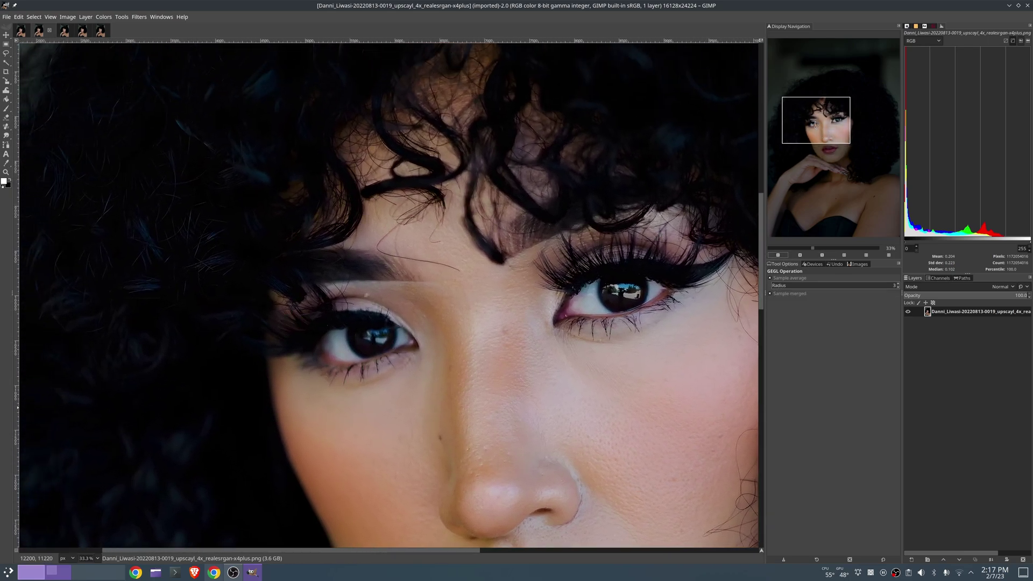
{"action": "left_click", "coordinate": [777, 255]}
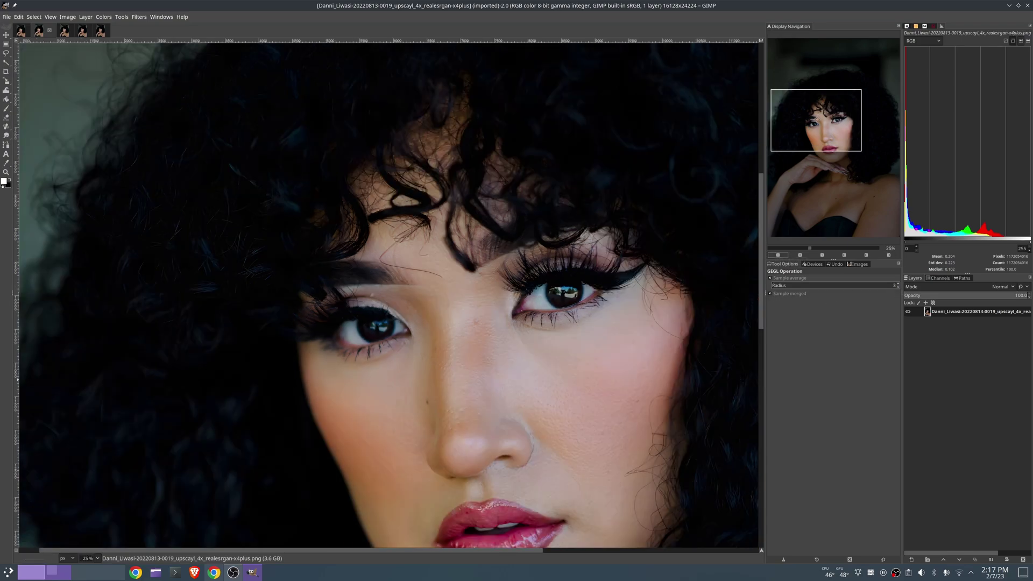
{"action": "left_click_drag", "start_coordinate": [816, 119], "coordinate": [861, 201]}
Compare the original at 100% with the upscale over the shoulders, hand and neck.
{"action": "left_click", "coordinate": [21, 31]}
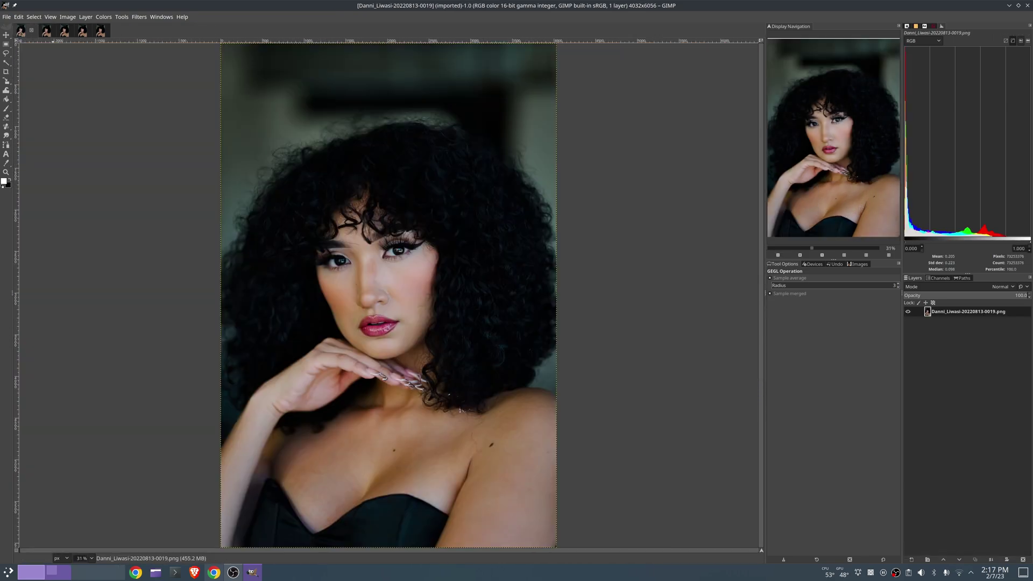
{"action": "left_click", "coordinate": [822, 255]}
{"action": "left_click_drag", "start_coordinate": [838, 147], "coordinate": [863, 214]}
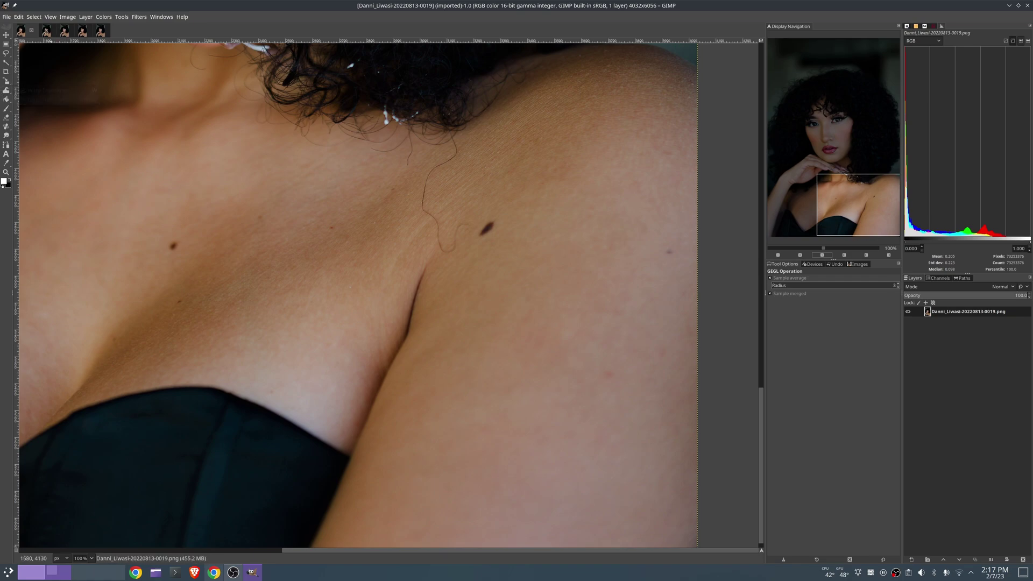
{"action": "left_click", "coordinate": [46, 31]}
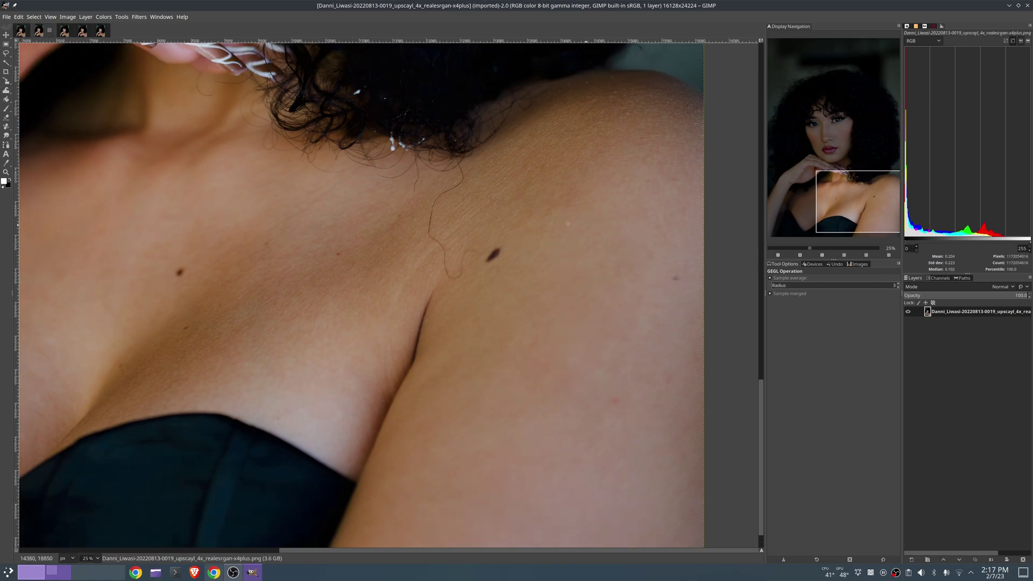
{"action": "left_click_drag", "start_coordinate": [853, 209], "coordinate": [807, 149]}
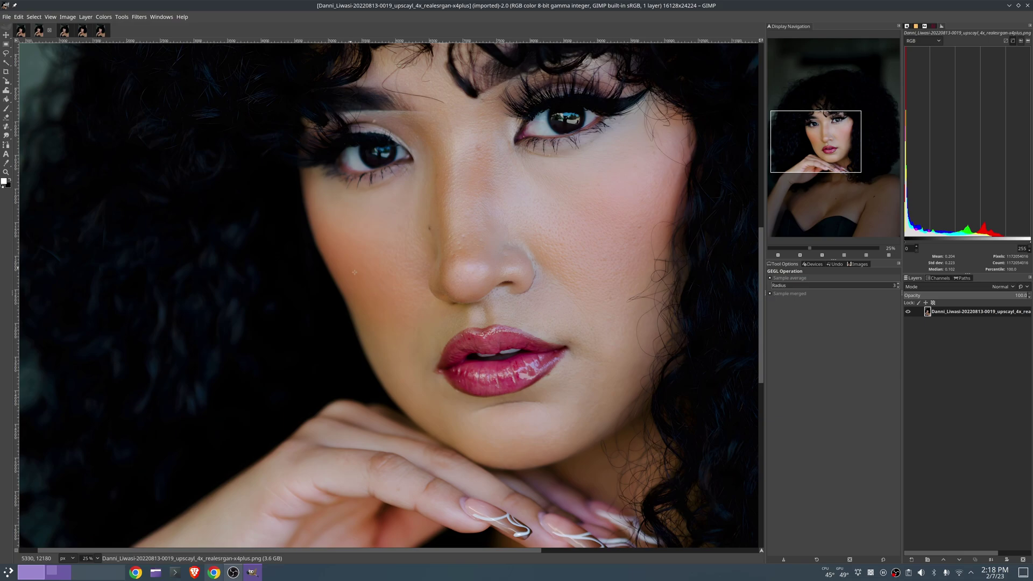
Compare the face on the original and realesrgan-x4plus upscale, then bring up the remacri upscale.
{"action": "key", "text": "alt+1"}
{"action": "left_click_drag", "start_coordinate": [812, 204], "coordinate": [801, 145]}
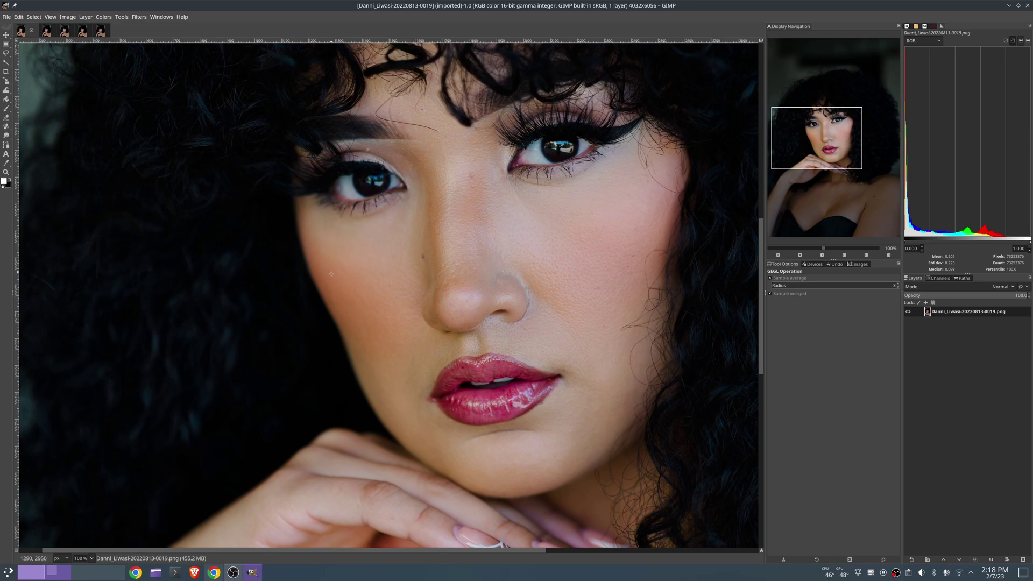
{"action": "left_click", "coordinate": [47, 31]}
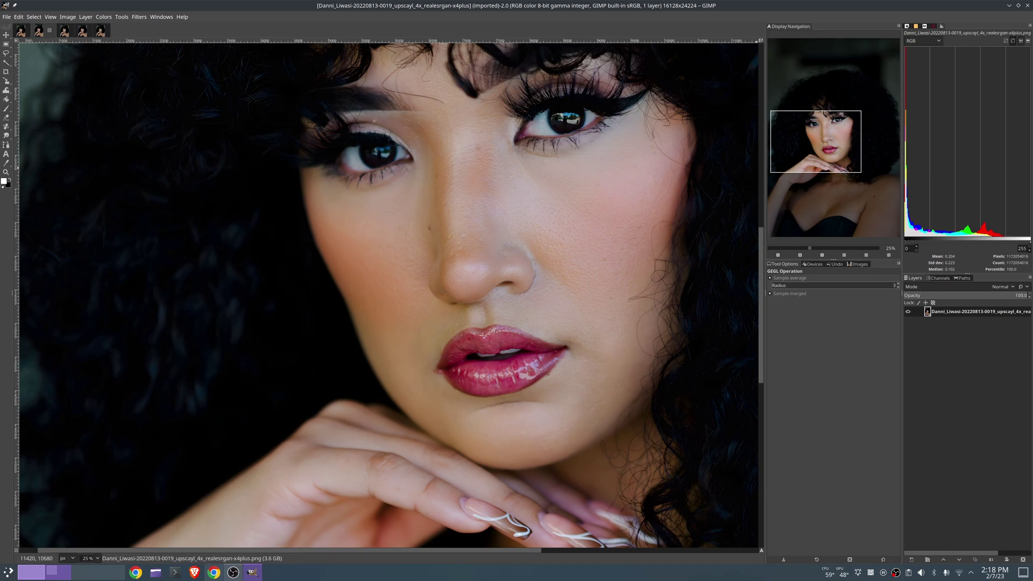
{"action": "left_click_drag", "start_coordinate": [816, 142], "coordinate": [829, 141]}
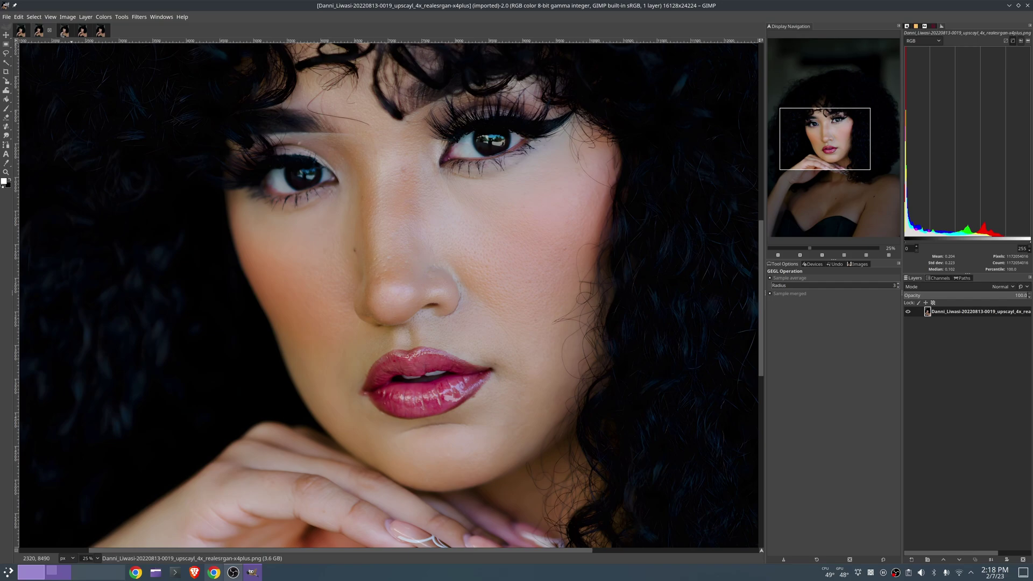
{"action": "key", "text": "ctrl+Tab"}
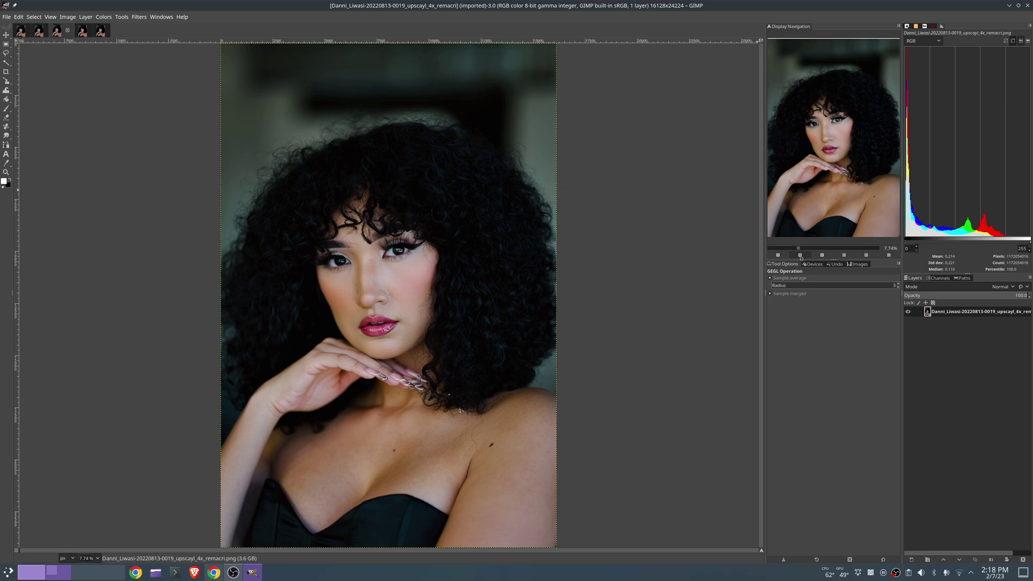
Zoom the remacri upscale to 25%, check it against the original, and pan toward the lips and hand.
{"action": "left_click", "coordinate": [800, 254]}
{"action": "left_click", "coordinate": [800, 255]}
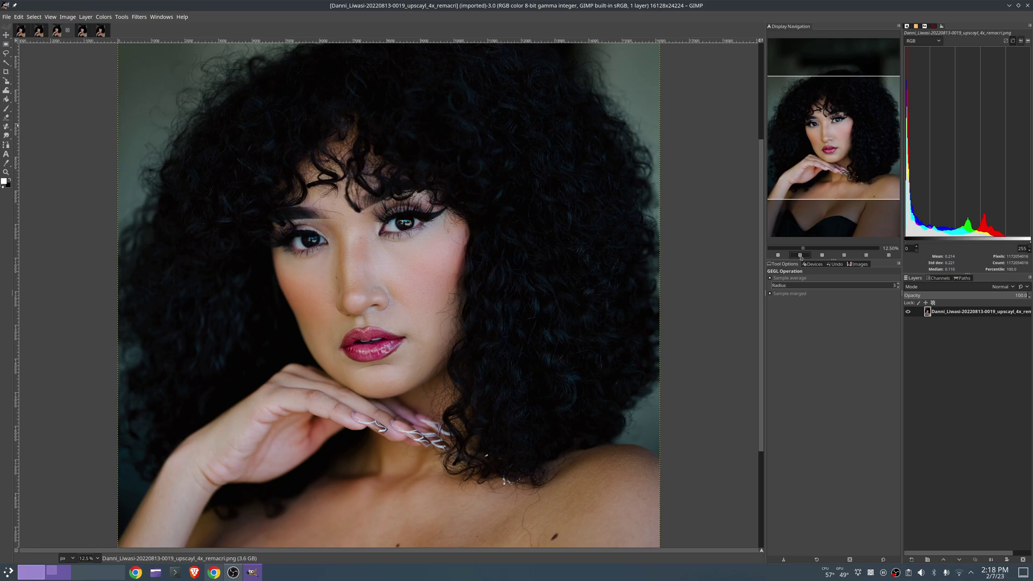
{"action": "left_click", "coordinate": [800, 255]}
{"action": "left_click", "coordinate": [801, 255]}
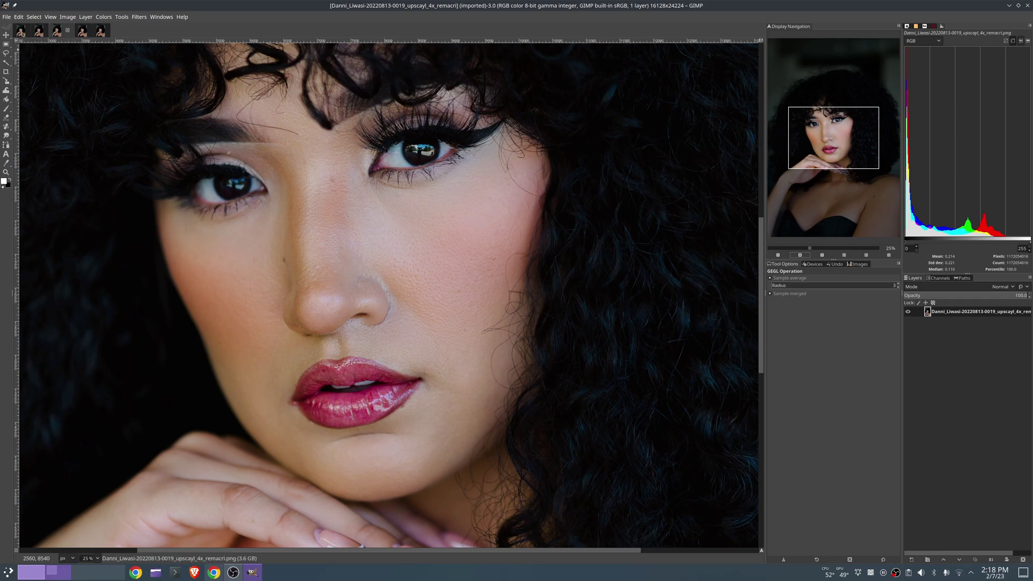
{"action": "key", "text": "alt+1"}
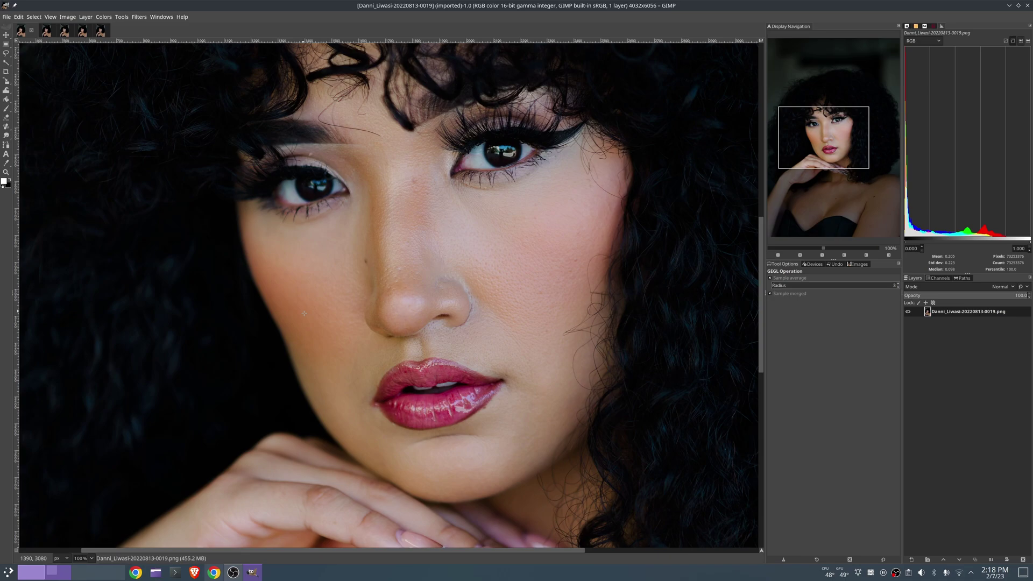
{"action": "left_click", "coordinate": [65, 31]}
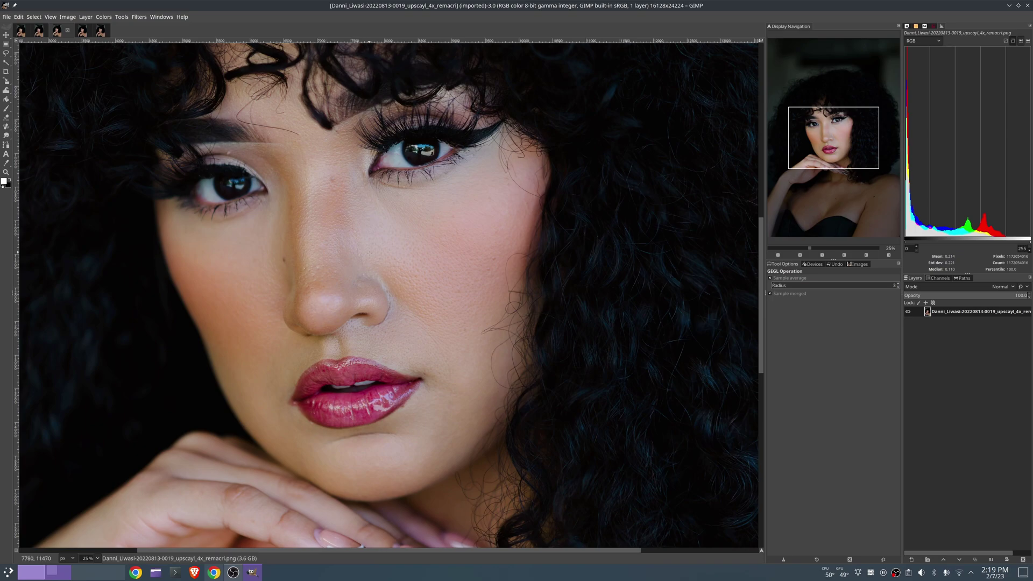
{"action": "mouse_move", "coordinate": [838, 151]}
{"action": "left_mouse_down"}
{"action": "mouse_move", "coordinate": [806, 209]}
{"action": "mouse_move", "coordinate": [872, 211]}
{"action": "mouse_move", "coordinate": [827, 148]}
{"action": "left_mouse_up"}
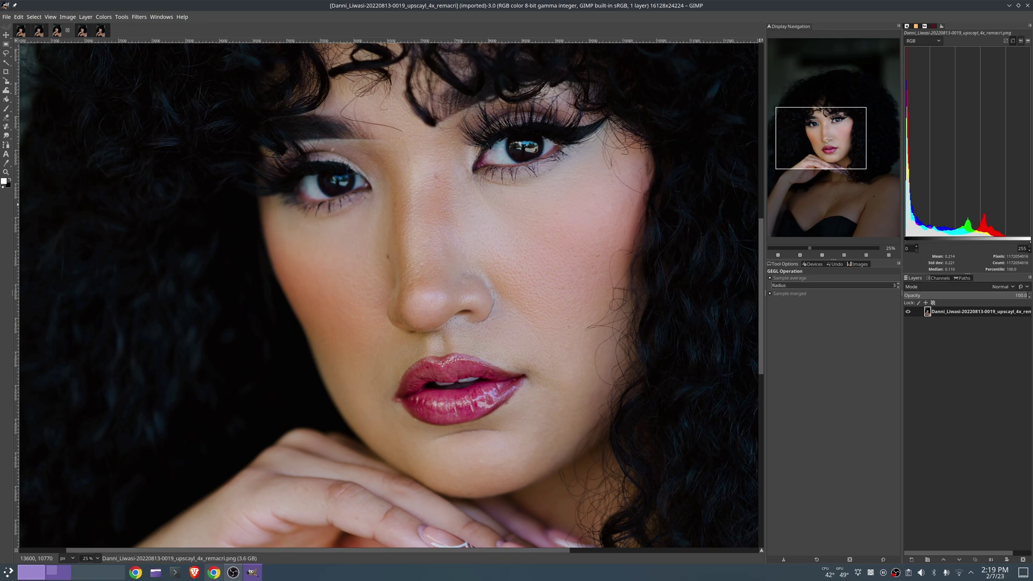
{"action": "scroll", "coordinate": [387, 296], "scroll_direction": "up", "scroll_amount": 2}
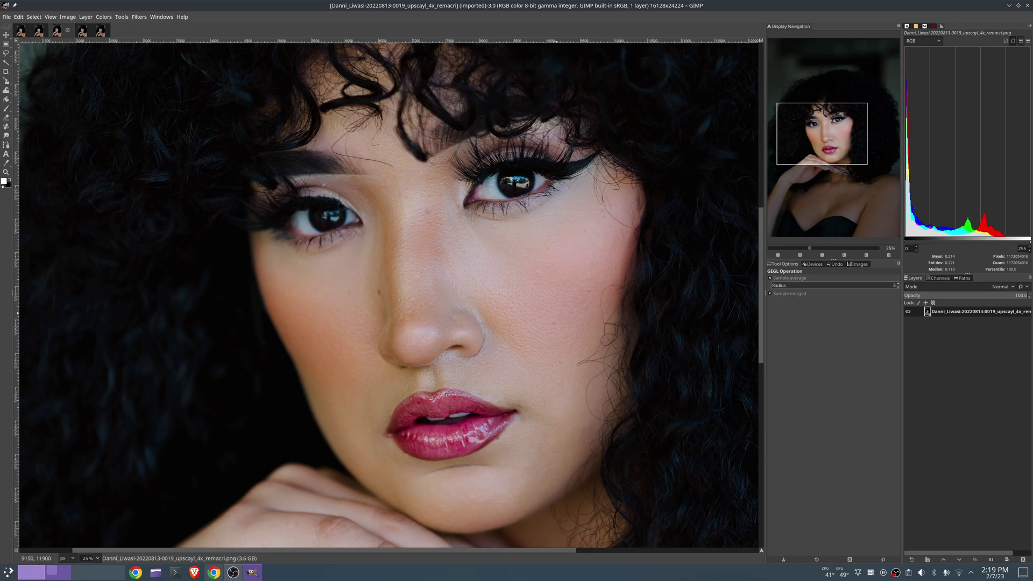
{"action": "scroll", "coordinate": [516, 237], "scroll_direction": "up", "scroll_amount": 2}
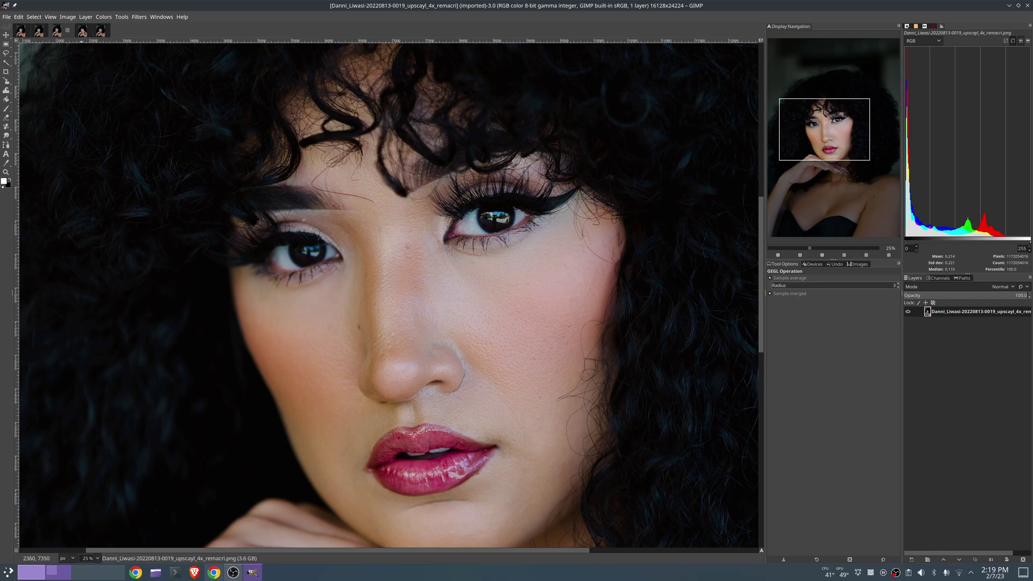
Show the ultramix_balanced upscale at 100% on the nose and pan across the cheek toward the lips.
{"action": "left_click", "coordinate": [74, 30]}
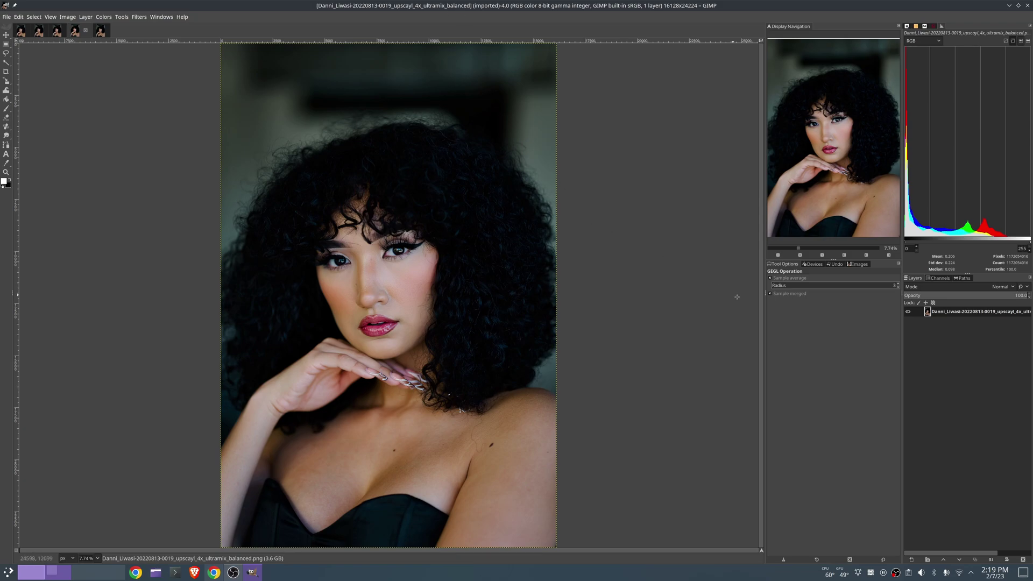
{"action": "left_click", "coordinate": [823, 255]}
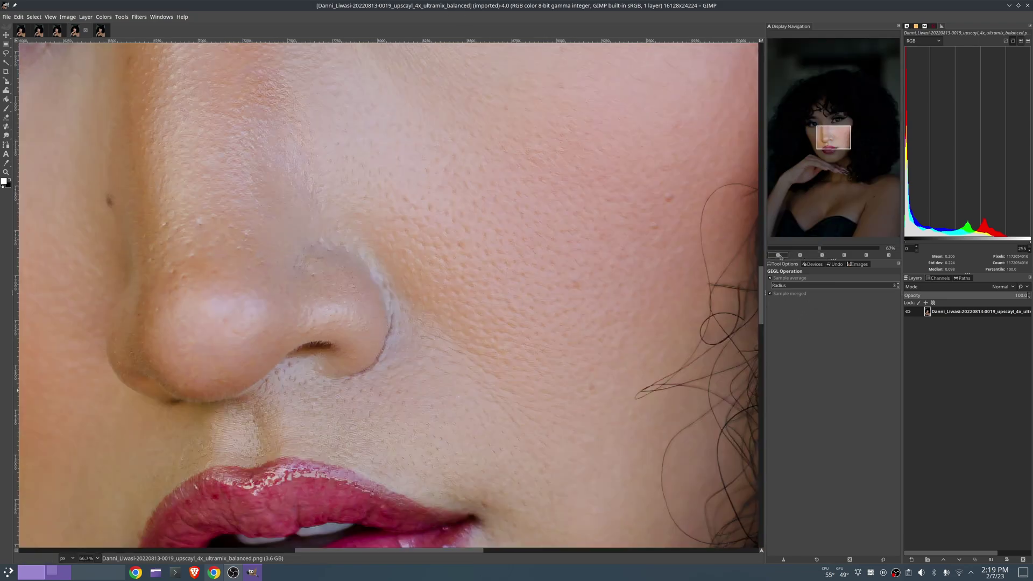
{"action": "left_click", "coordinate": [778, 256]}
{"action": "left_click", "coordinate": [778, 255]}
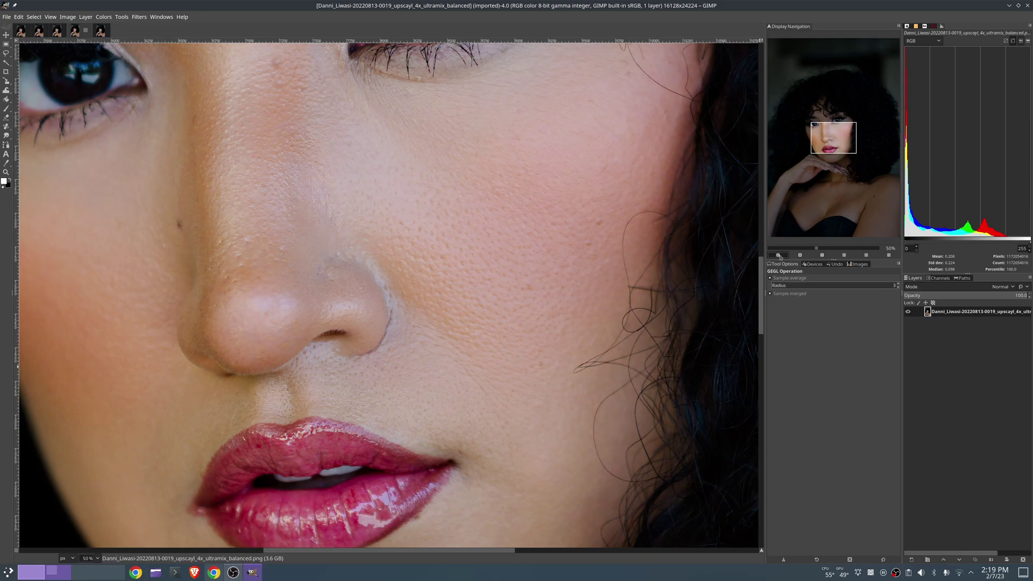
{"action": "left_click", "coordinate": [800, 255]}
{"action": "left_click", "coordinate": [800, 256]}
{"action": "left_click", "coordinate": [800, 256]}
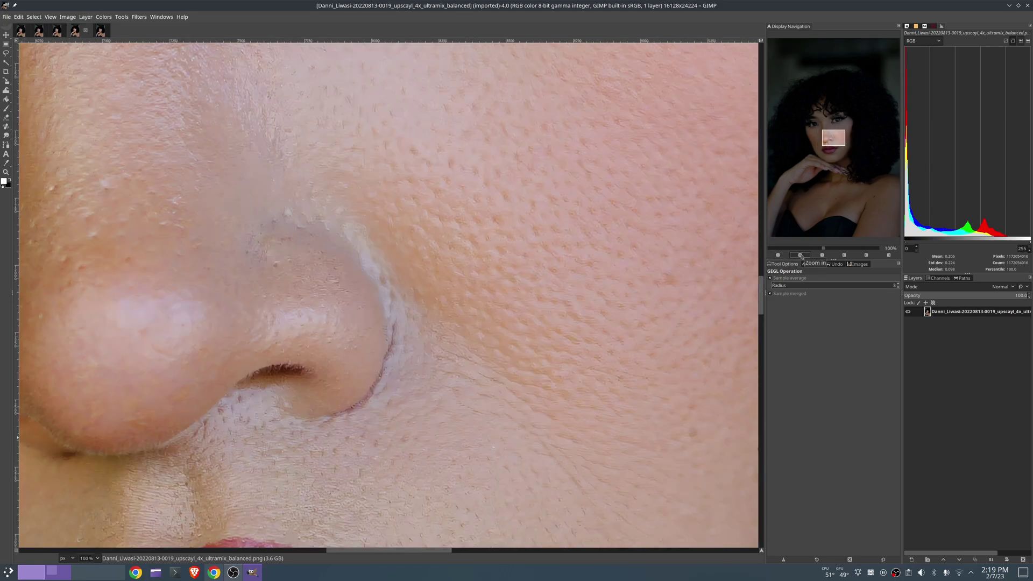
{"action": "left_click_drag", "start_coordinate": [839, 131], "coordinate": [839, 152]}
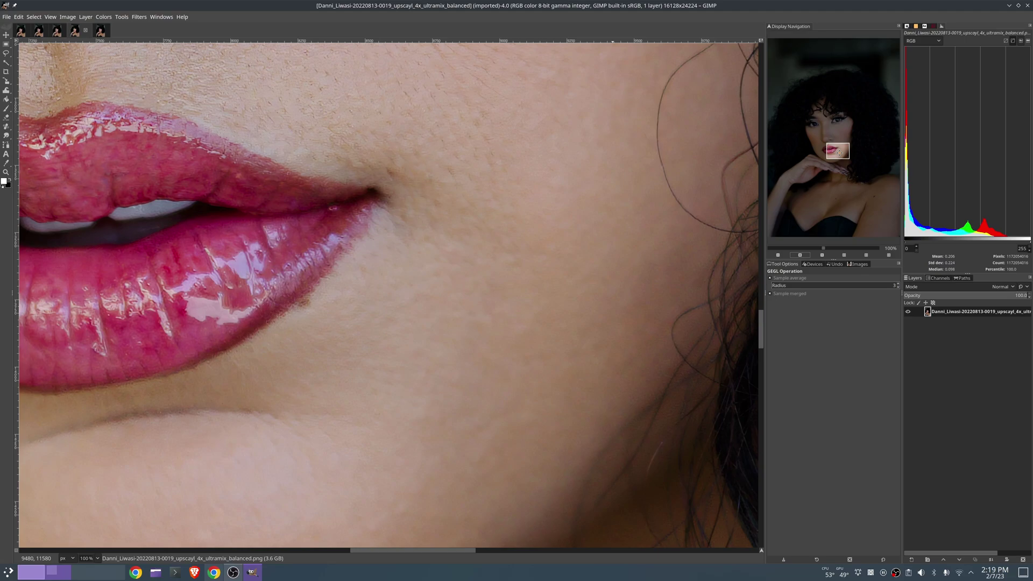
Zoom the ultramix_balanced view out from eyes to hand, then frame the nose and lips.
{"action": "left_click", "coordinate": [778, 255]}
{"action": "left_click", "coordinate": [779, 255]}
{"action": "left_click", "coordinate": [778, 255]}
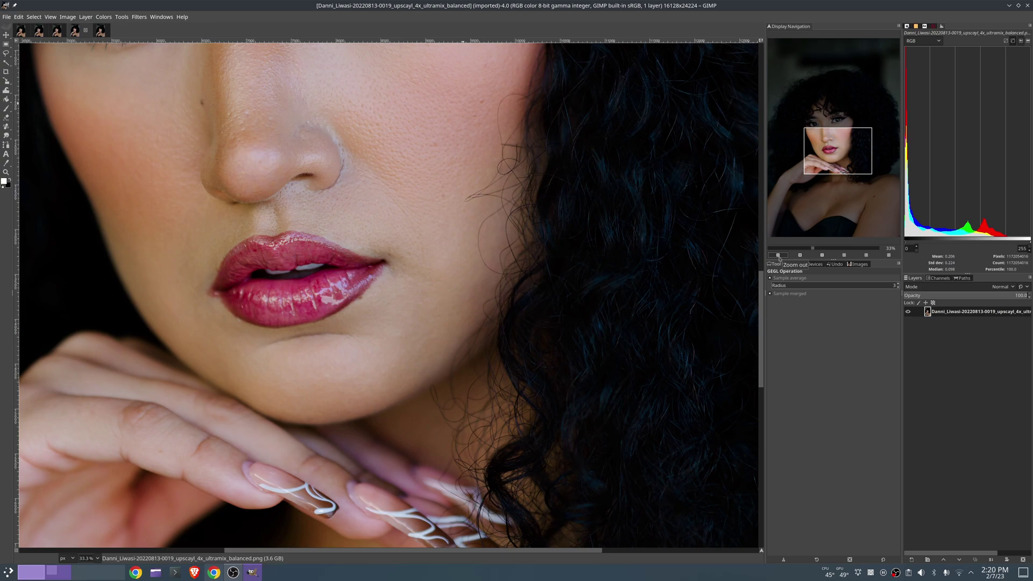
{"action": "left_click", "coordinate": [779, 255]}
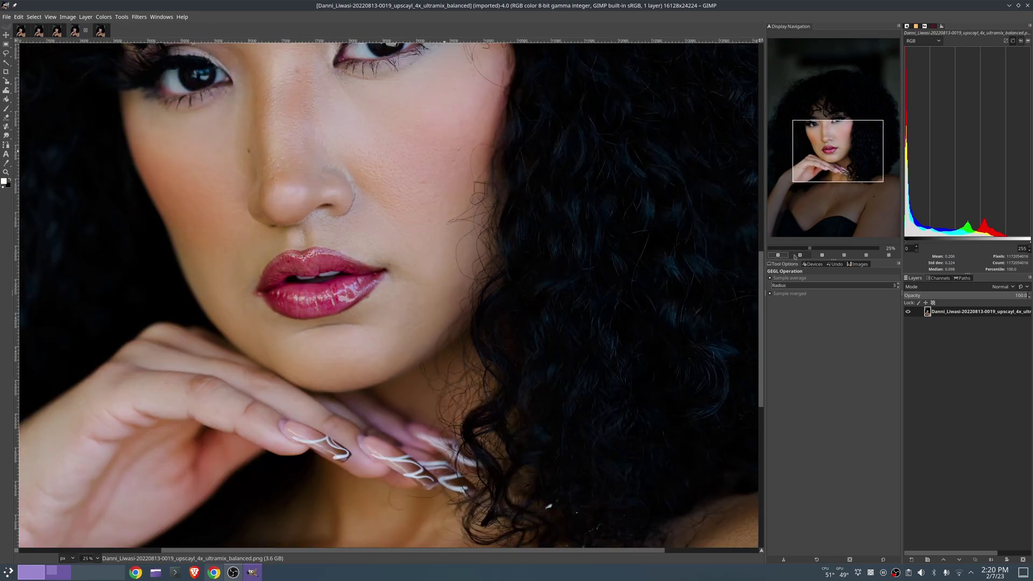
{"action": "left_click", "coordinate": [800, 256]}
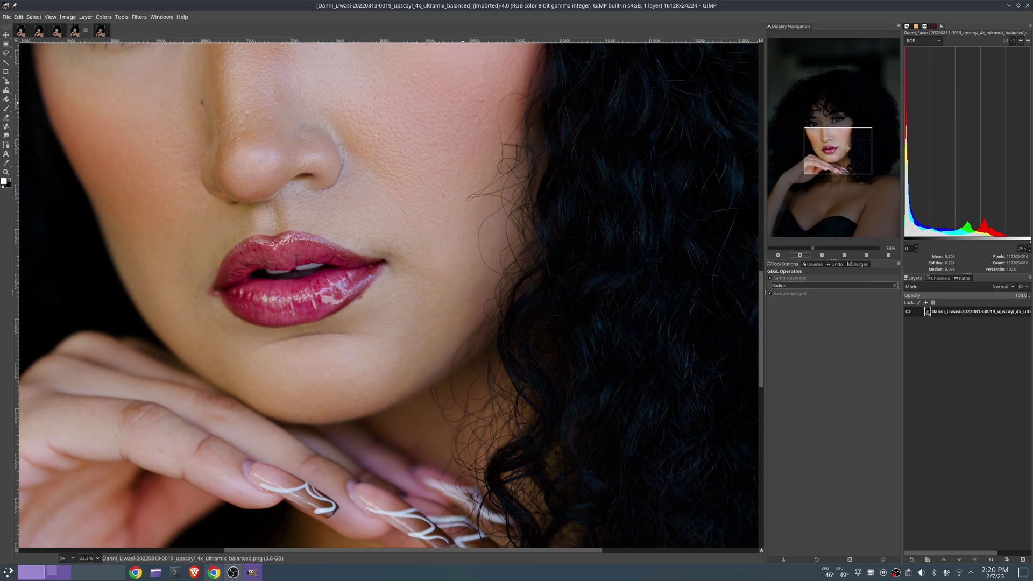
{"action": "left_click_drag", "start_coordinate": [836, 151], "coordinate": [826, 135]}
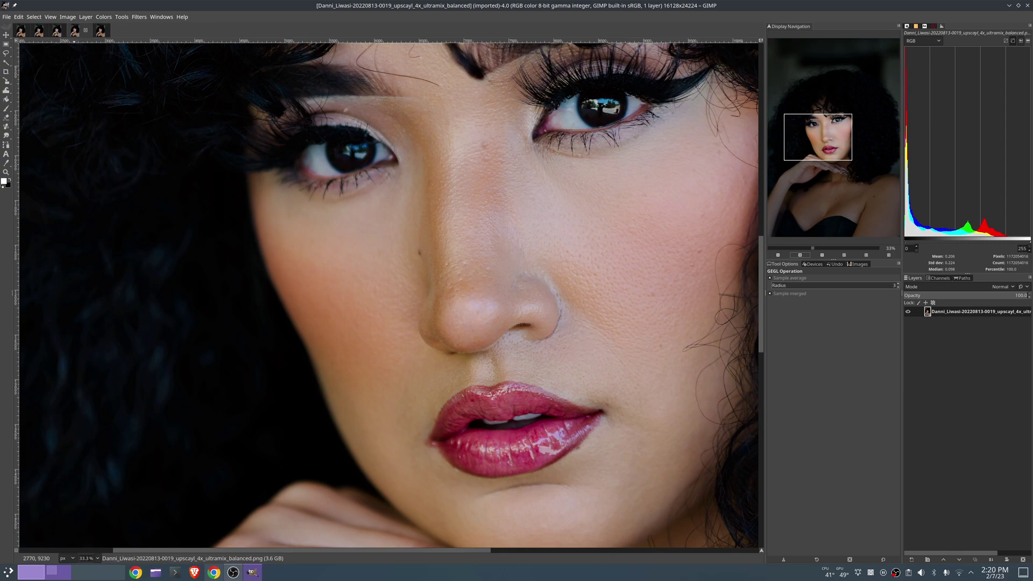
Compare the remacri face zoomed in, then frame the ultramix_balanced eyes and nose.
{"action": "left_click", "coordinate": [57, 31]}
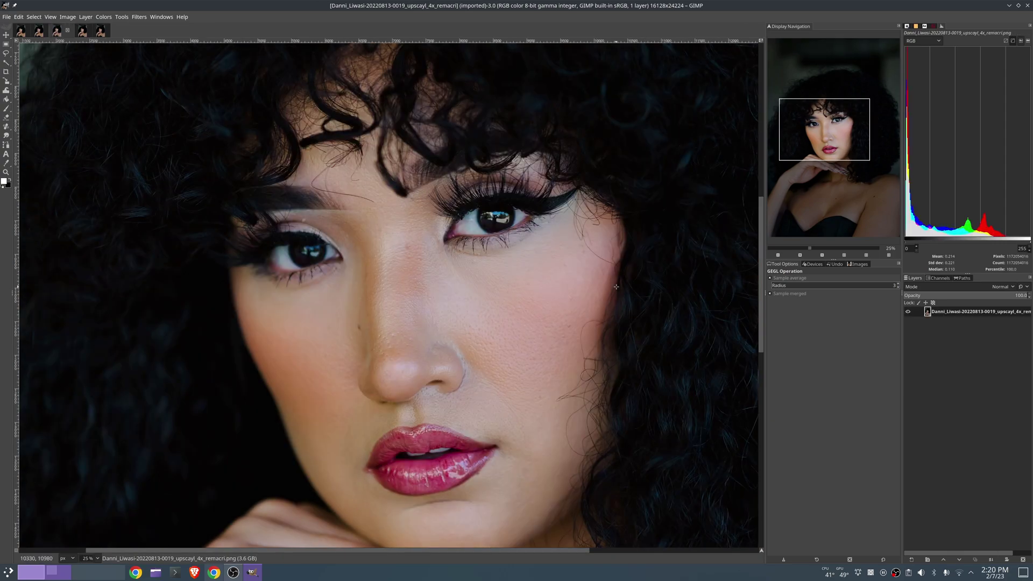
{"action": "left_click", "coordinate": [799, 255]}
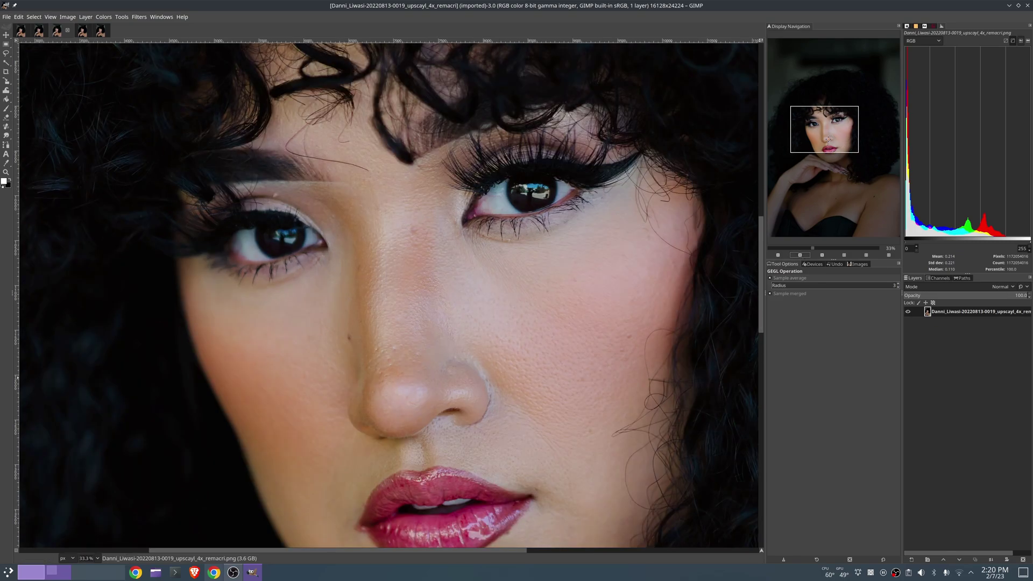
{"action": "left_click_drag", "start_coordinate": [828, 136], "coordinate": [835, 142]}
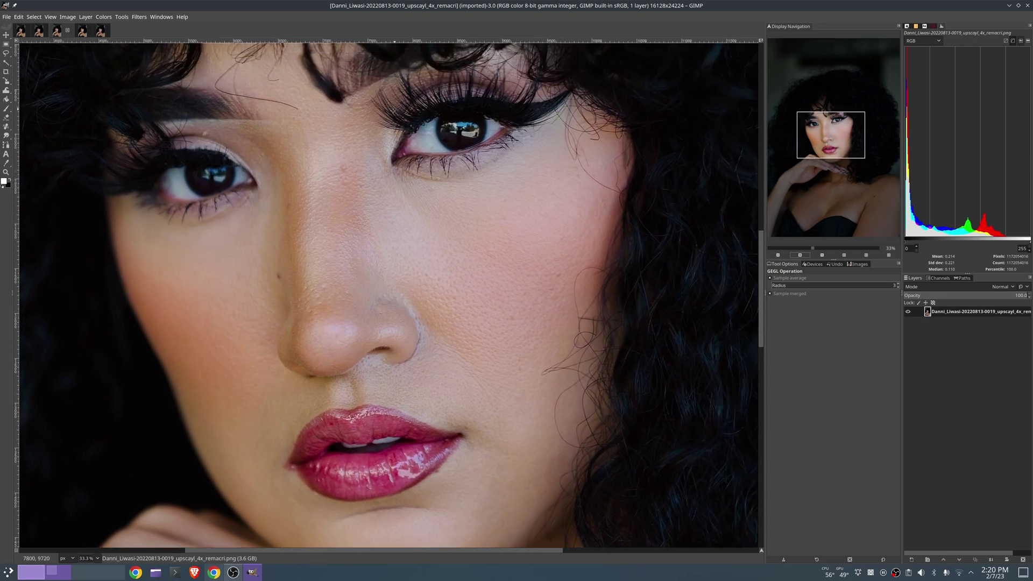
{"action": "left_click", "coordinate": [82, 34]}
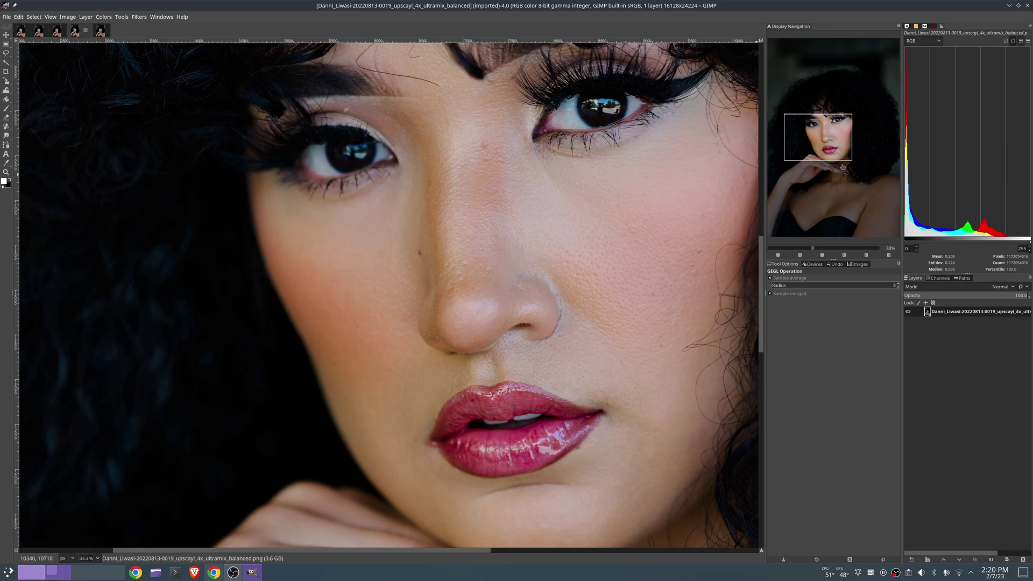
{"action": "left_click_drag", "start_coordinate": [801, 144], "coordinate": [809, 141]}
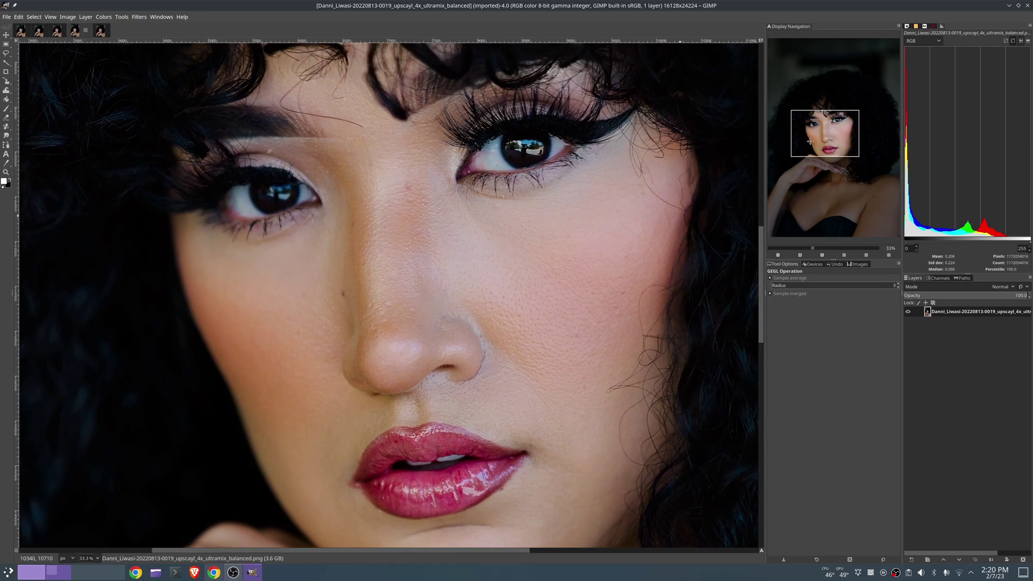
View the ultrasharp upscale's nose at 100%, then at 33.3% pan to the top-right hair edge.
{"action": "left_click", "coordinate": [101, 33]}
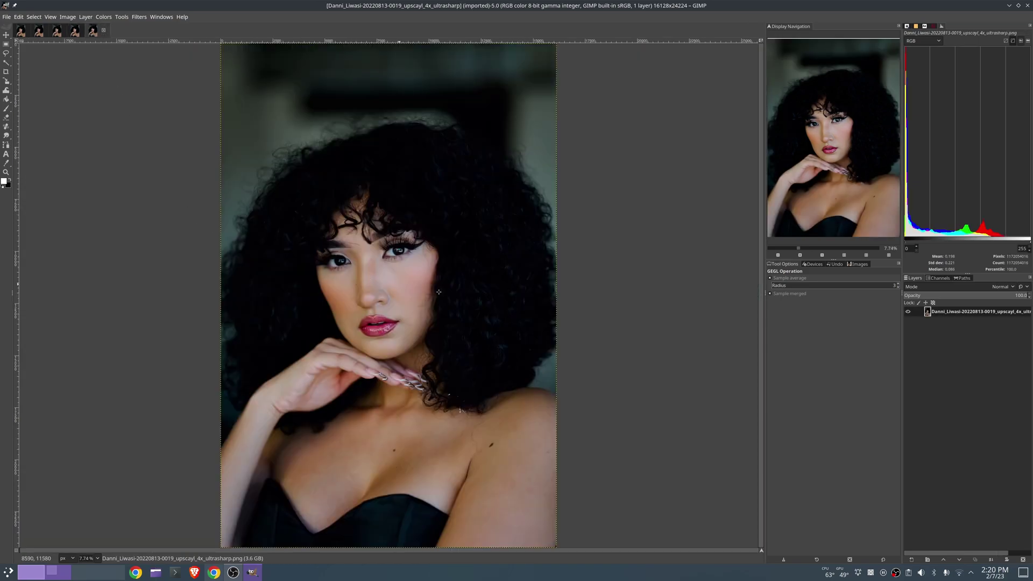
{"action": "left_click", "coordinate": [821, 255]}
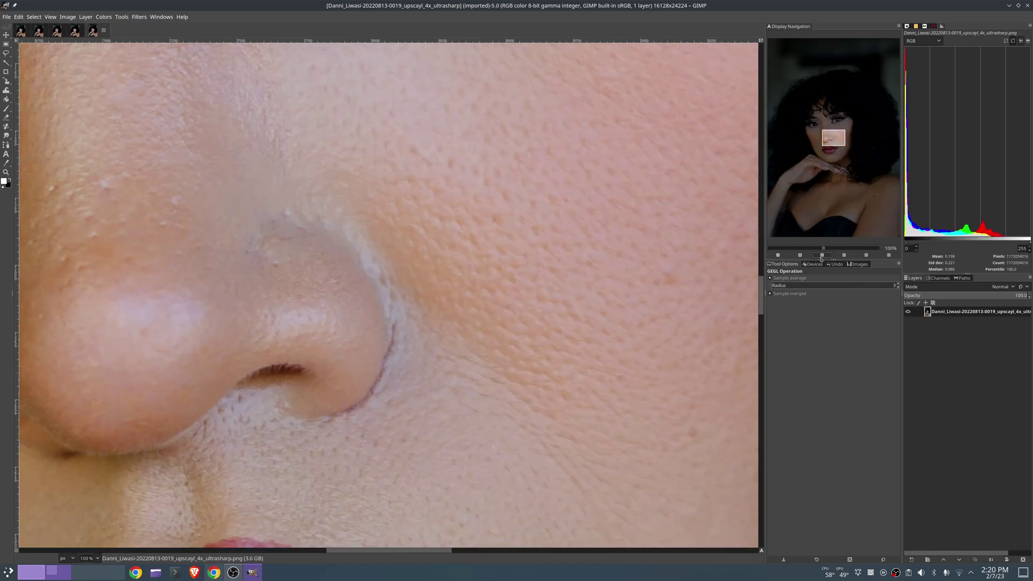
{"action": "left_click", "coordinate": [777, 255]}
{"action": "left_click", "coordinate": [777, 255]}
{"action": "left_click", "coordinate": [778, 255]}
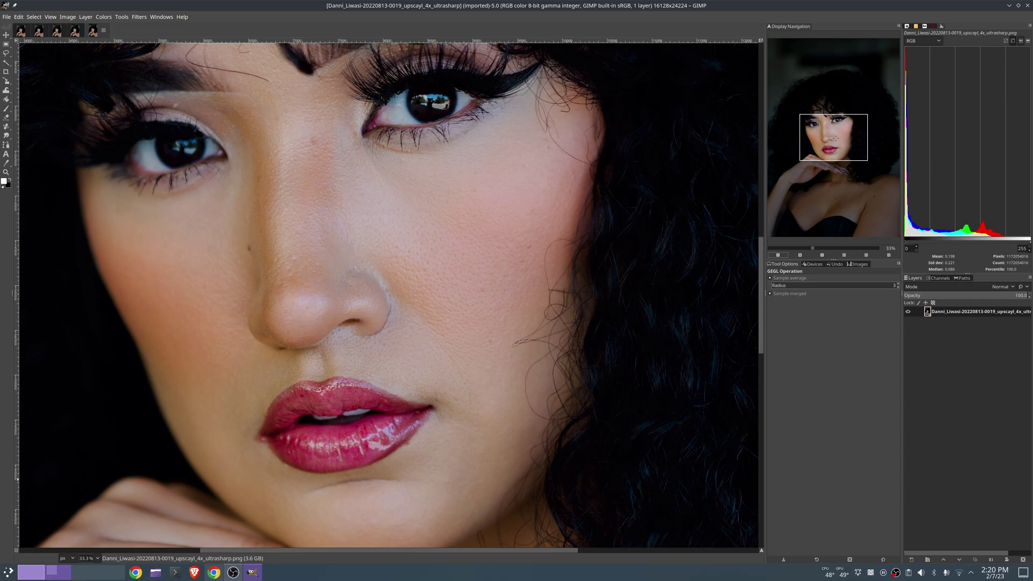
{"action": "left_click_drag", "start_coordinate": [835, 138], "coordinate": [875, 75]}
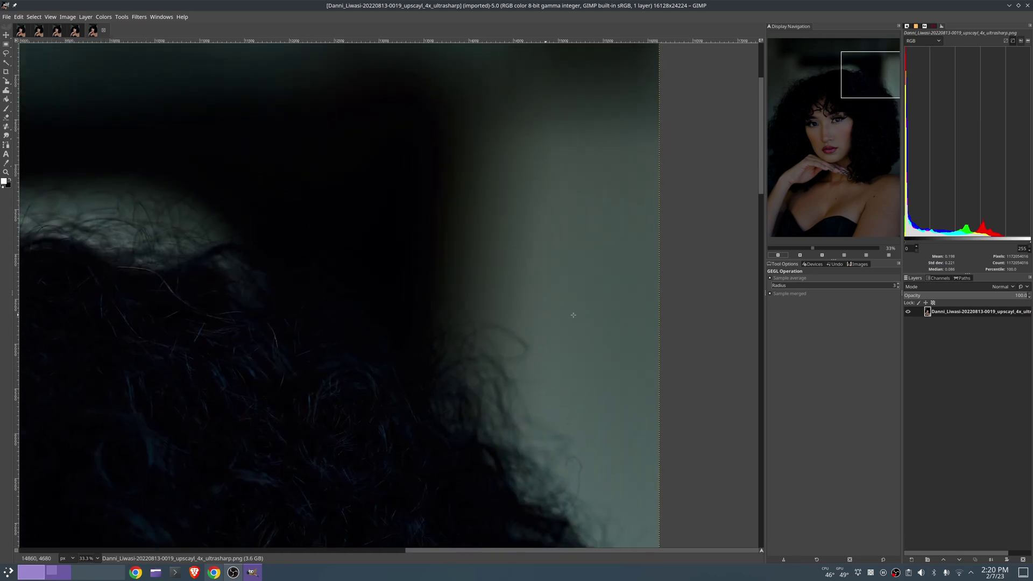
Compare the top-right hair edge on ultramix_balanced and ultrasharp, then pan ultramix_balanced back to the face.
{"action": "left_click", "coordinate": [78, 33]}
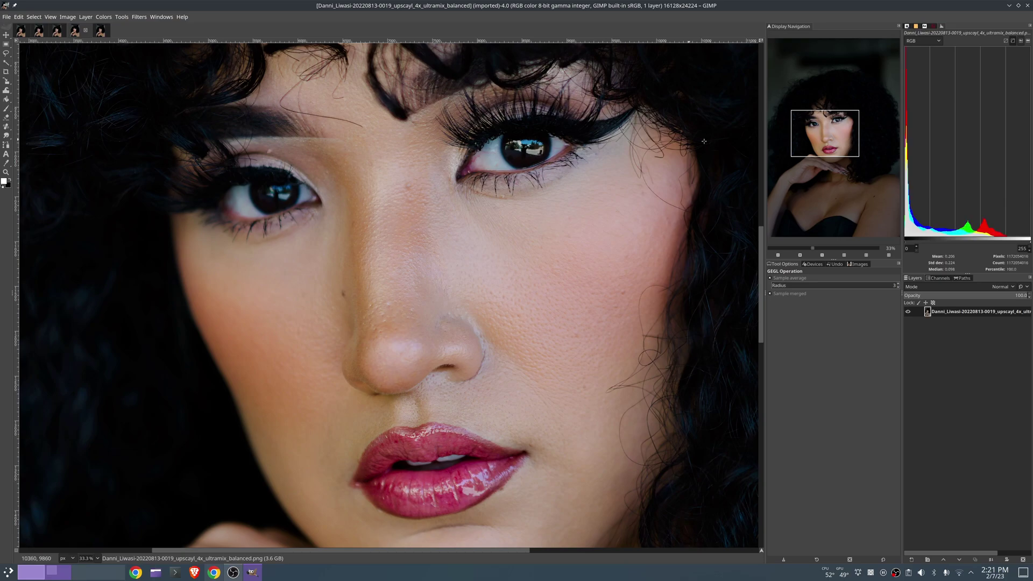
{"action": "left_click_drag", "start_coordinate": [840, 142], "coordinate": [891, 91]}
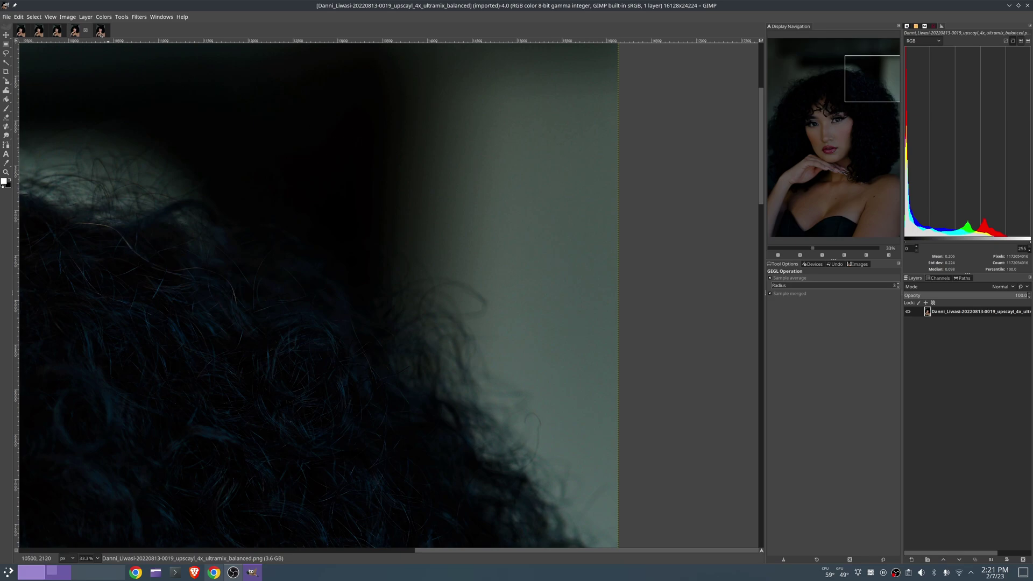
{"action": "key", "text": "ctrl+Tab"}
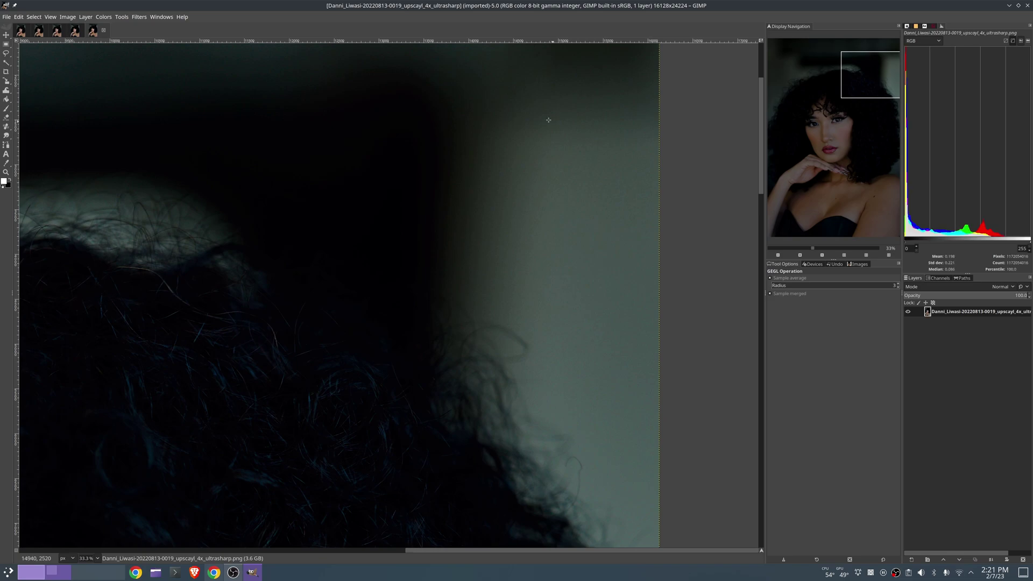
{"action": "left_click", "coordinate": [76, 33]}
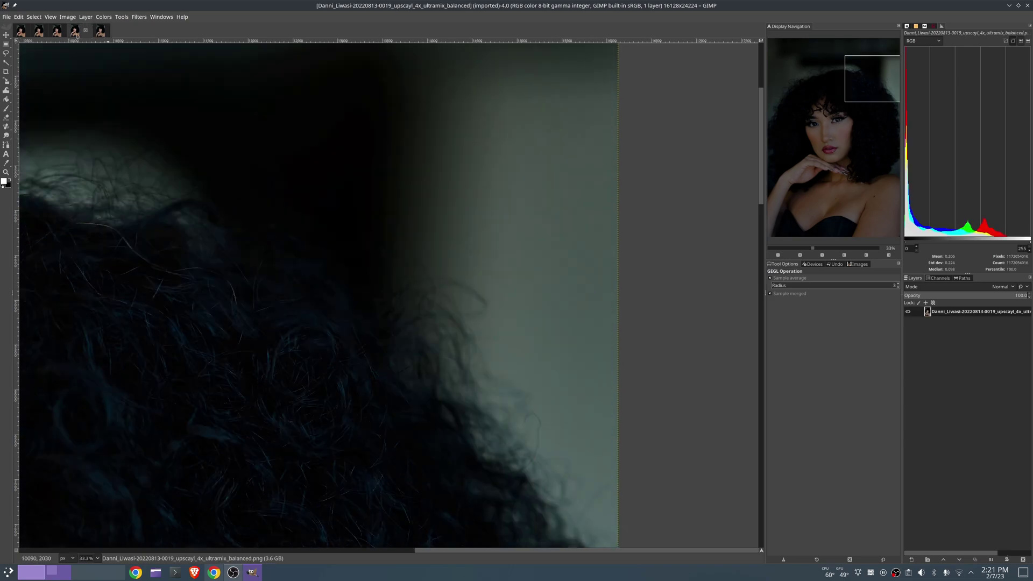
{"action": "left_click_drag", "start_coordinate": [857, 81], "coordinate": [802, 136]}
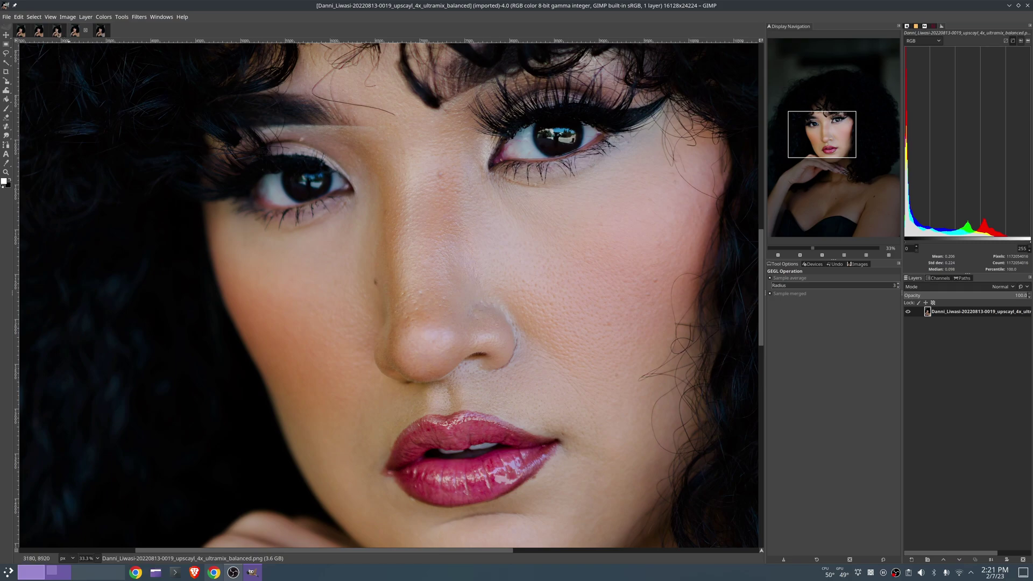
Compare the face across remacri, ultrasharp and ultramix_balanced, ending on remacri with the eyes centred.
{"action": "left_click", "coordinate": [57, 31]}
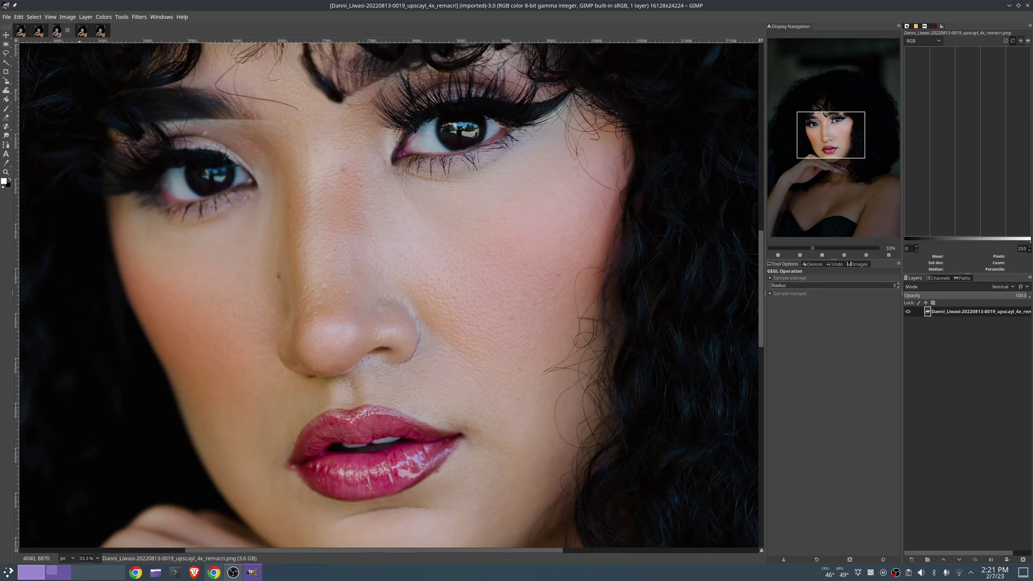
{"action": "left_click", "coordinate": [101, 31]}
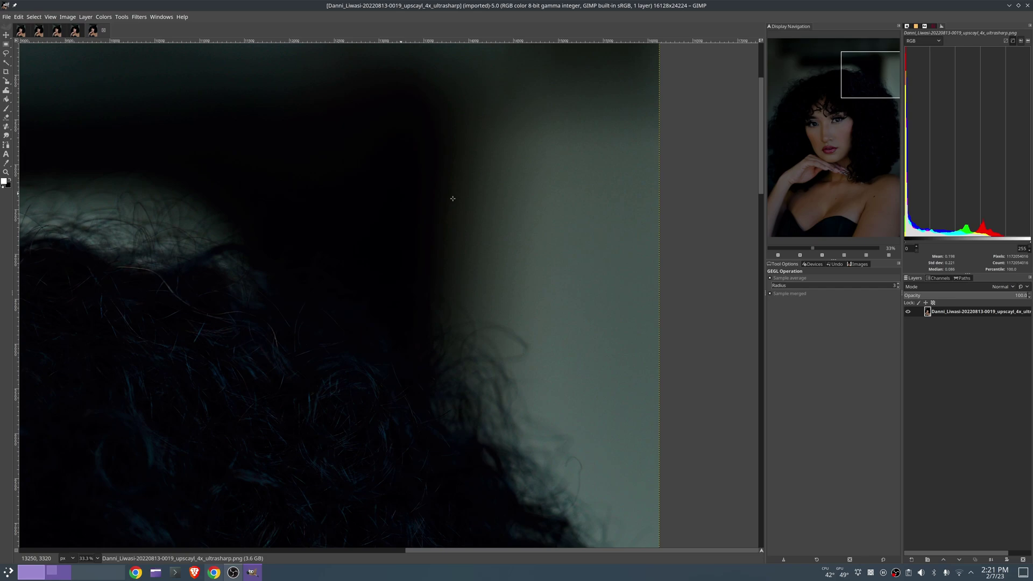
{"action": "left_click_drag", "start_coordinate": [867, 75], "coordinate": [824, 135]}
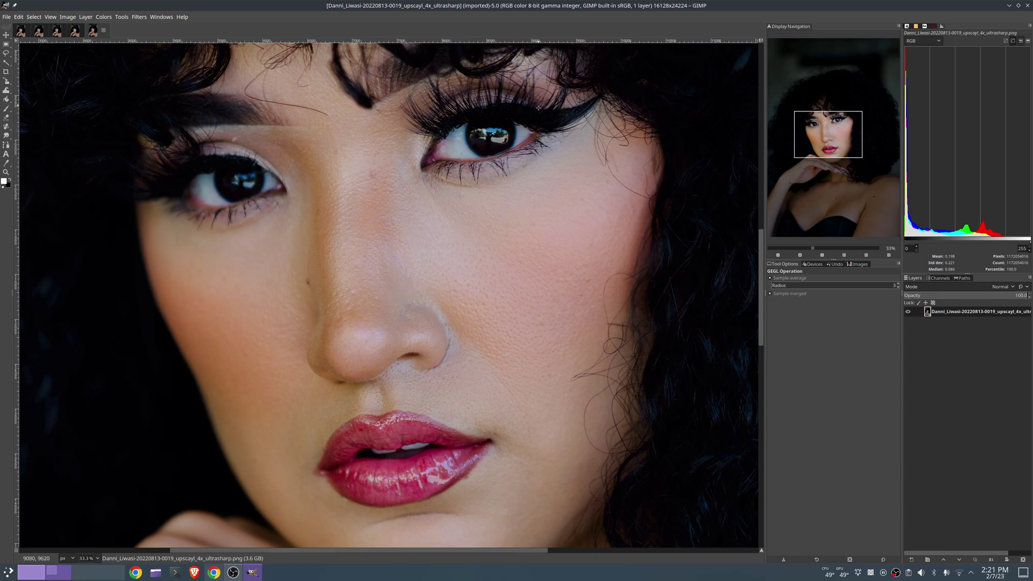
{"action": "left_click", "coordinate": [75, 32]}
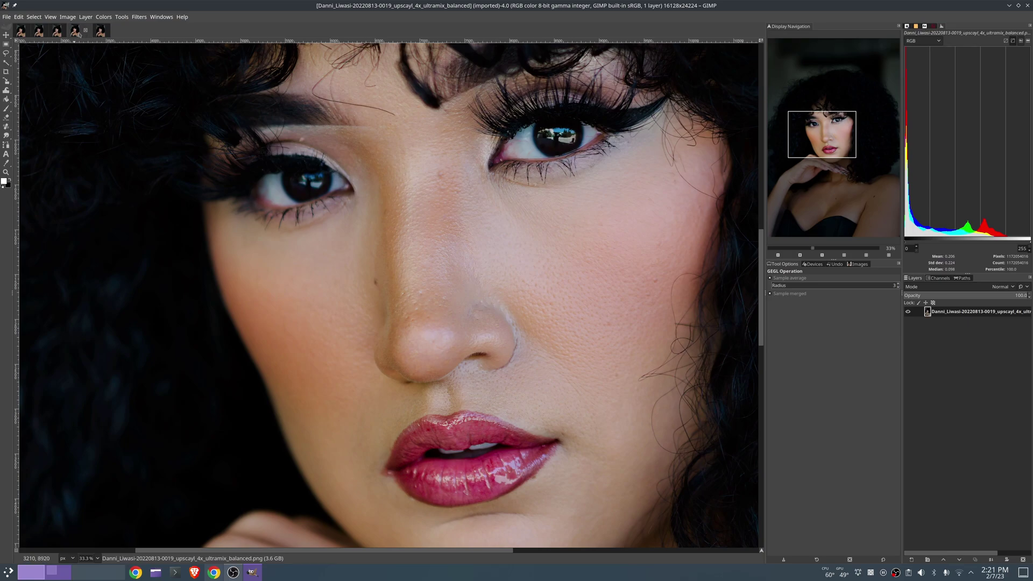
{"action": "left_click", "coordinate": [57, 31]}
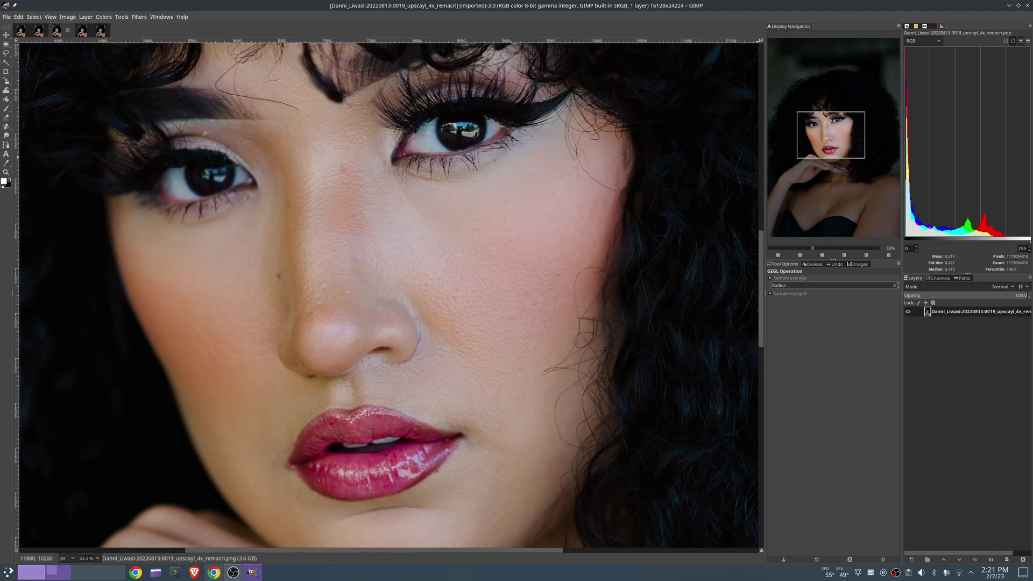
{"action": "left_click_drag", "start_coordinate": [829, 142], "coordinate": [826, 139]}
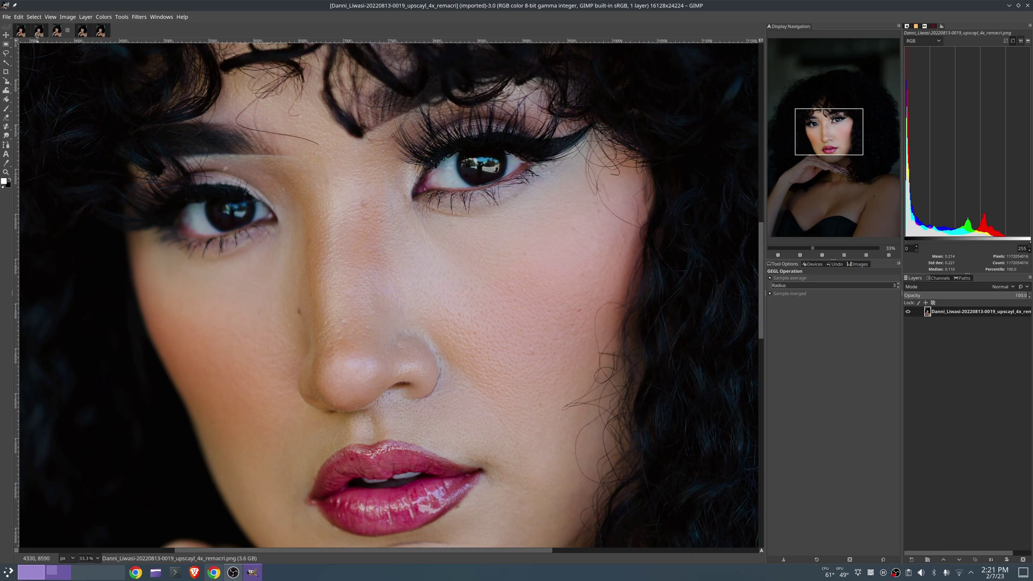
Frame the eyes on the realesrgan-x4plus upscale at 33.3% and on the original, then show ultrasharp.
{"action": "left_click", "coordinate": [39, 31]}
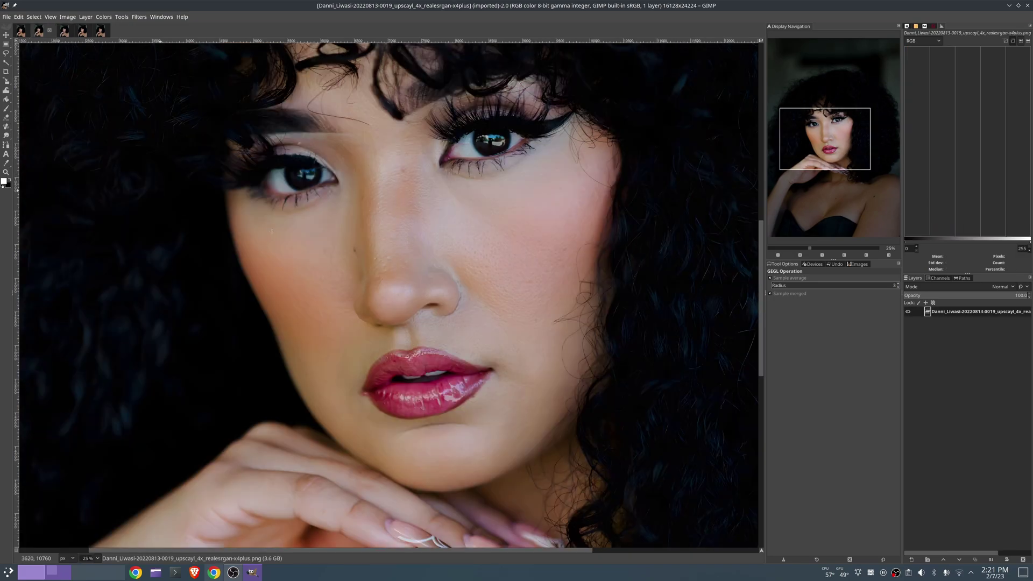
{"action": "left_click", "coordinate": [799, 255]}
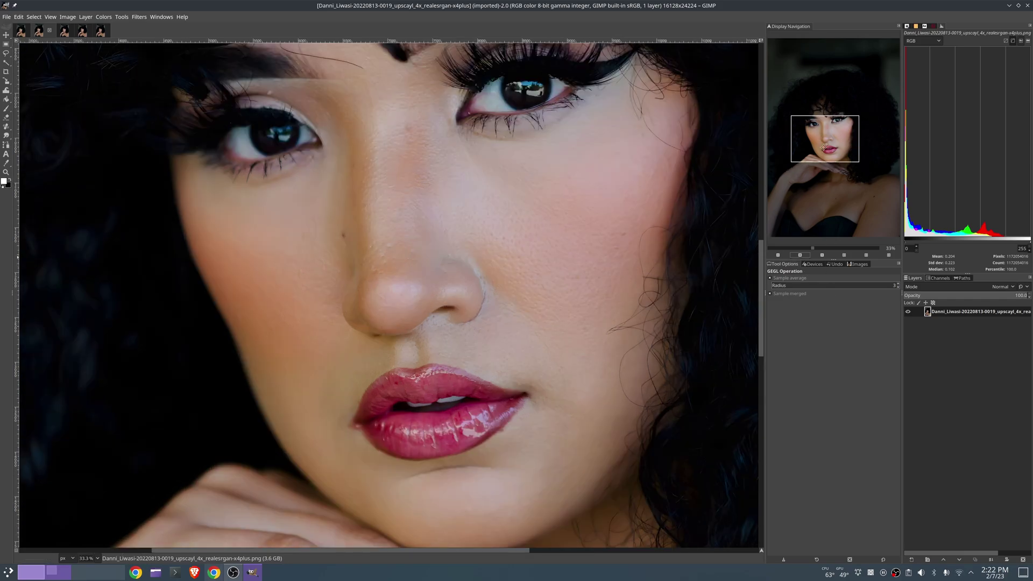
{"action": "left_click_drag", "start_coordinate": [823, 146], "coordinate": [828, 137]}
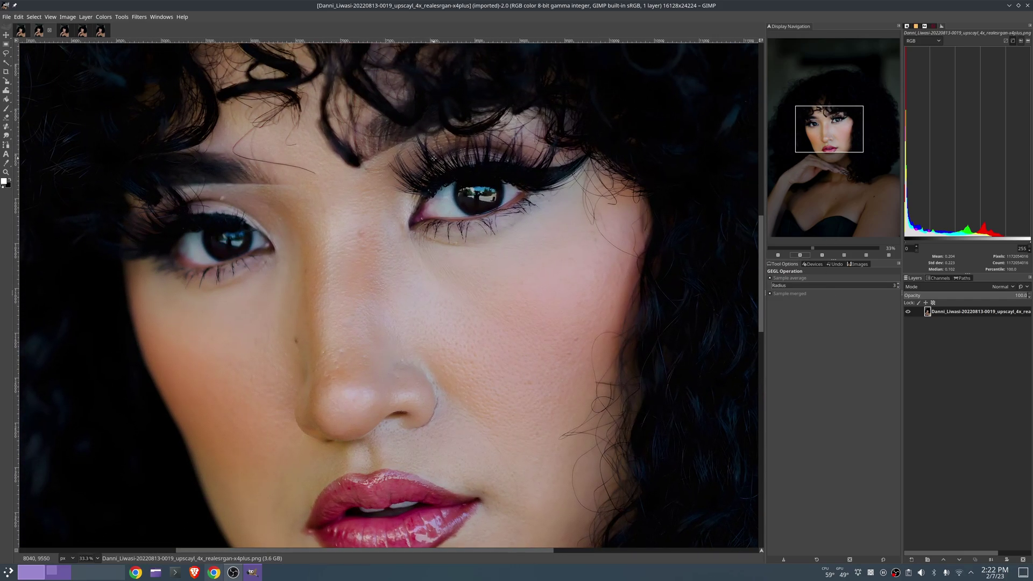
{"action": "left_click", "coordinate": [21, 31]}
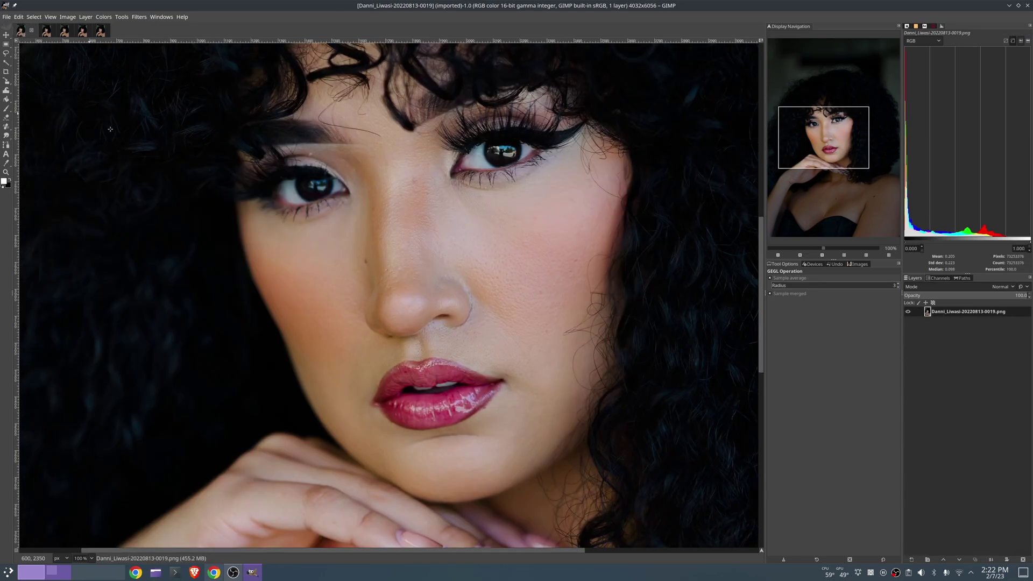
{"action": "left_click_drag", "start_coordinate": [818, 150], "coordinate": [823, 146]}
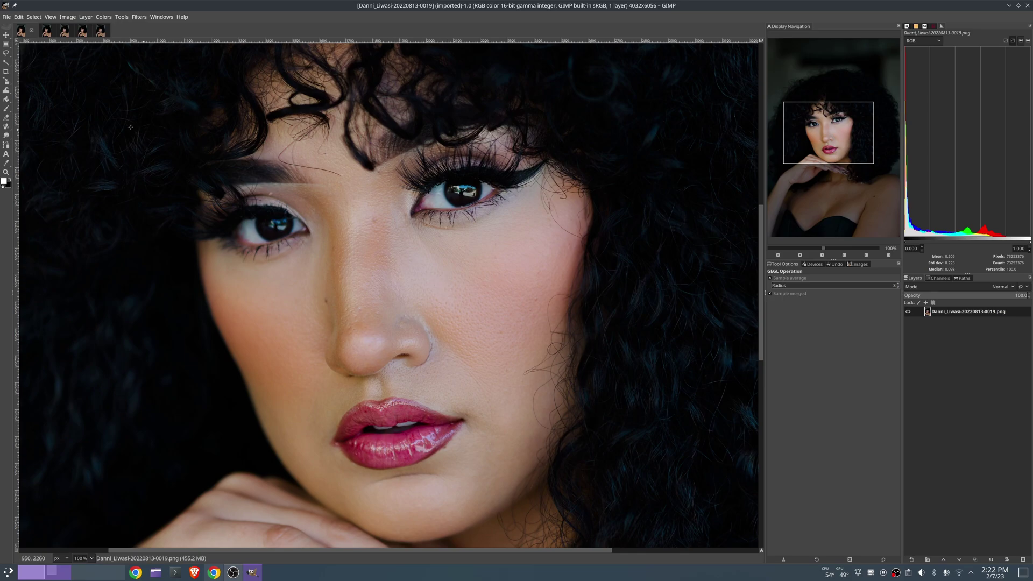
{"action": "left_click", "coordinate": [102, 33]}
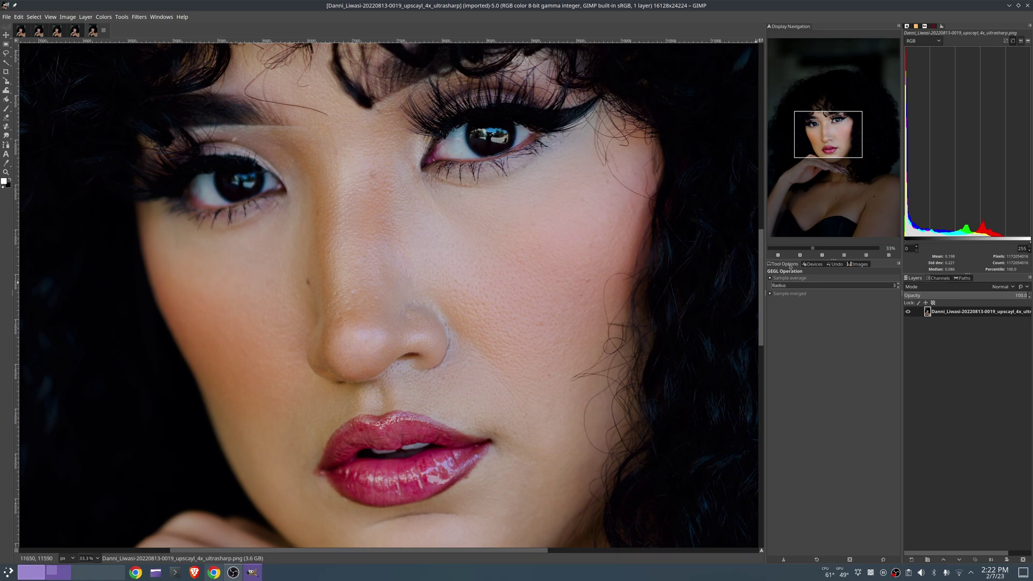
View the skin from nose to cheek at 100% in the current and ultramix_balanced upscales.
{"action": "left_click", "coordinate": [825, 256]}
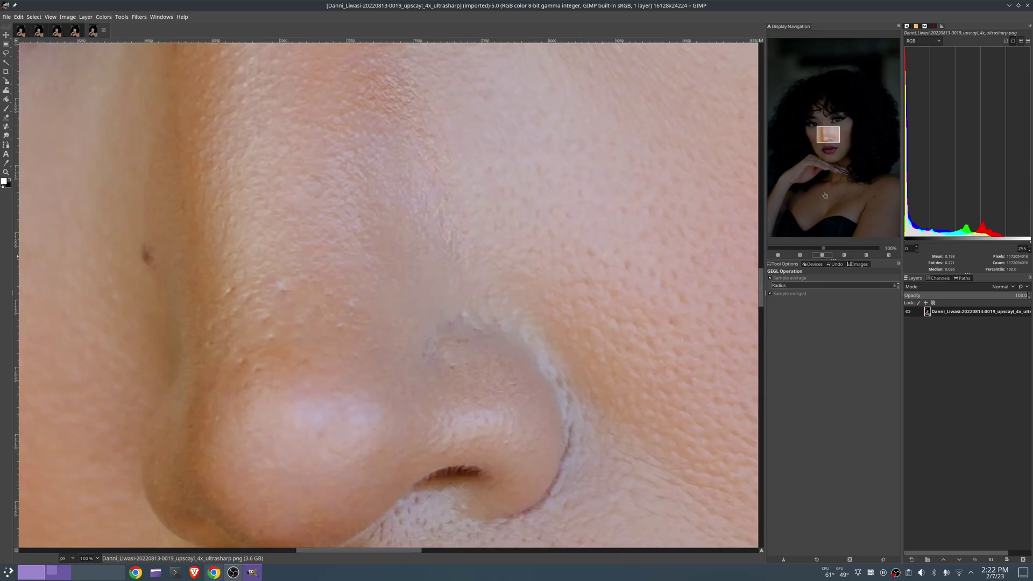
{"action": "mouse_move", "coordinate": [827, 136]}
{"action": "left_mouse_down"}
{"action": "mouse_move", "coordinate": [831, 128]}
{"action": "mouse_move", "coordinate": [838, 138]}
{"action": "left_mouse_up"}
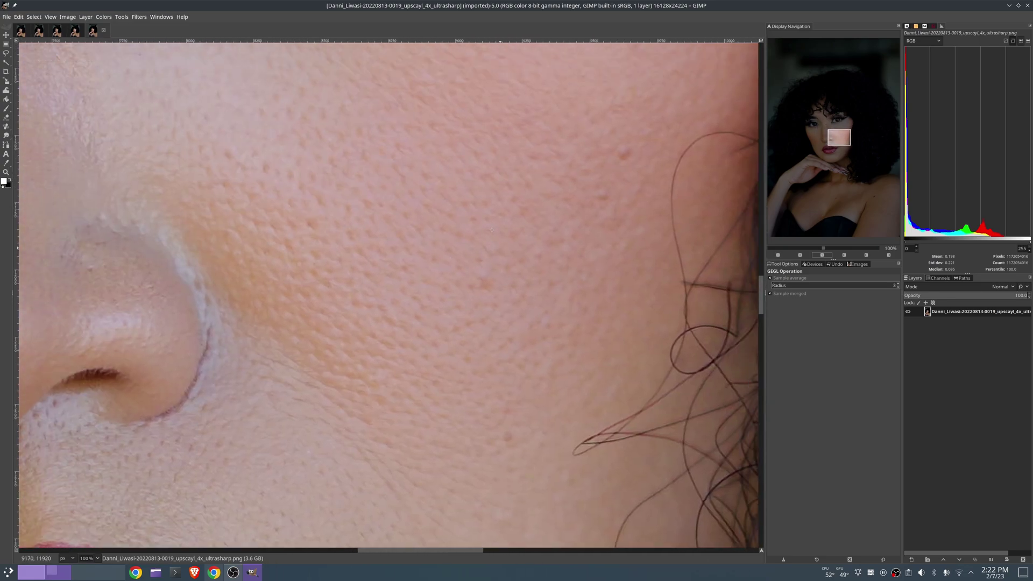
{"action": "left_click", "coordinate": [76, 31]}
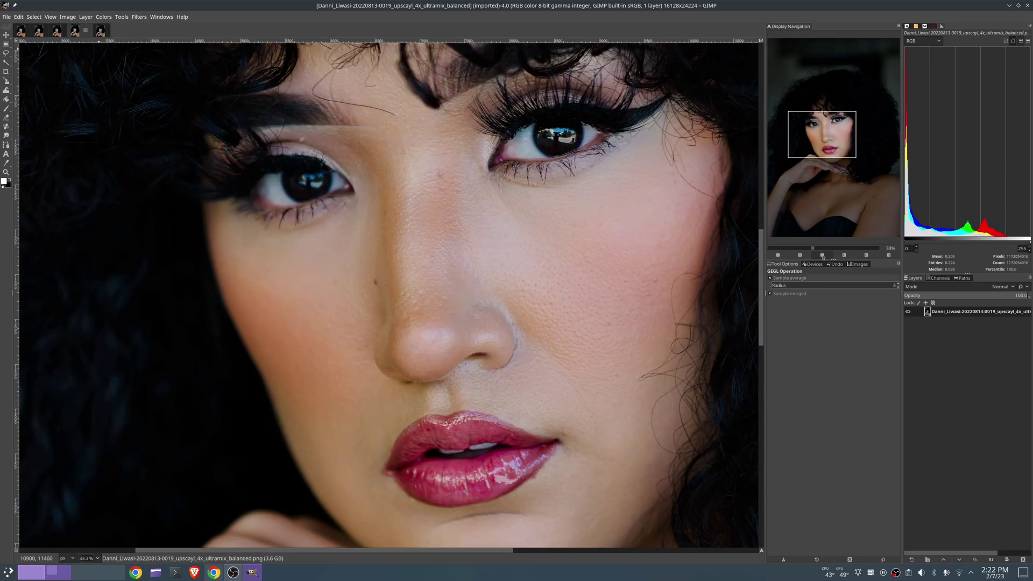
{"action": "left_click", "coordinate": [821, 255]}
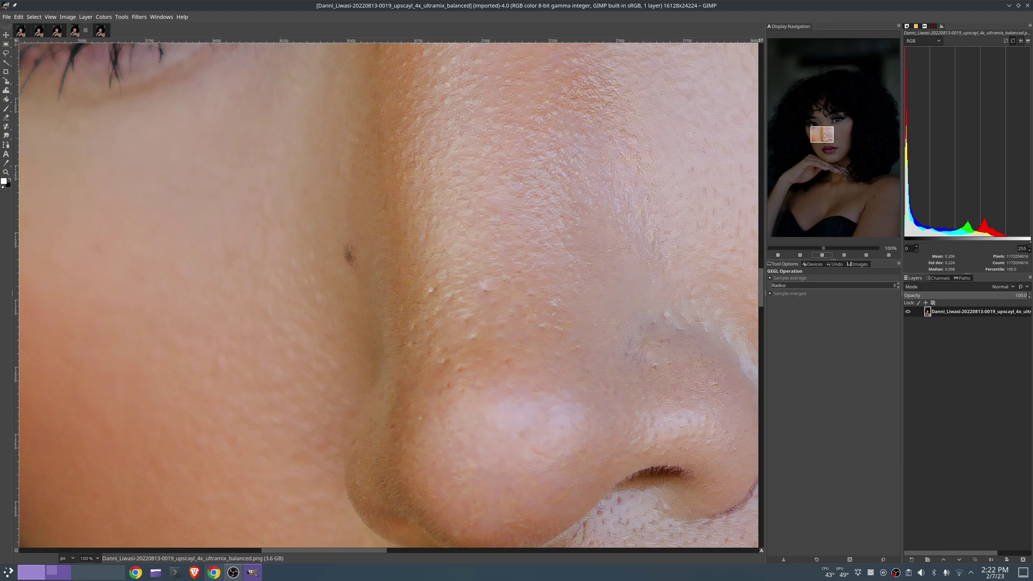
{"action": "left_click_drag", "start_coordinate": [824, 135], "coordinate": [841, 136]}
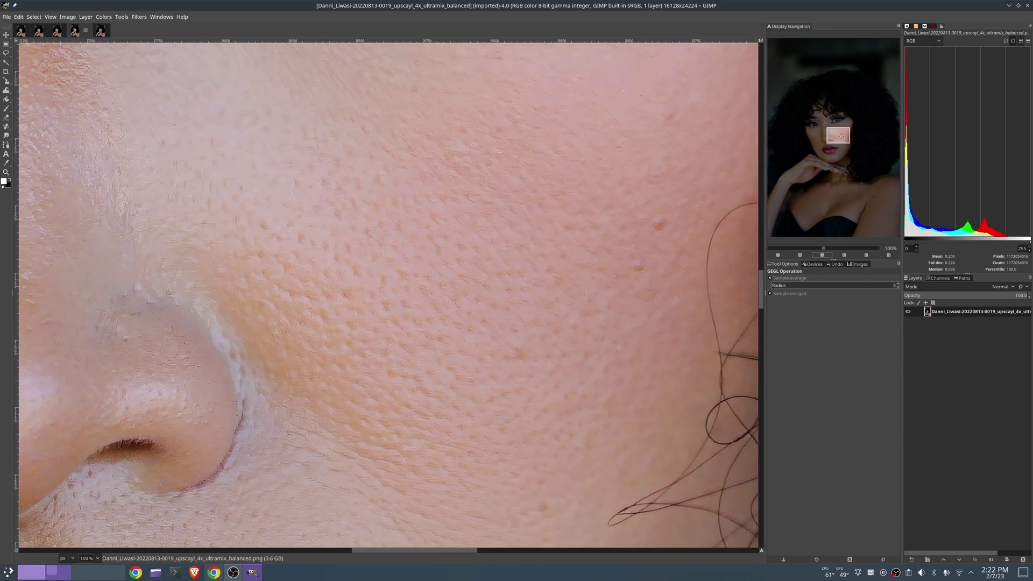
Bring the cheek beside the nose into view in the ultrasharp upscale, then move to remacri.
{"action": "left_click", "coordinate": [101, 31]}
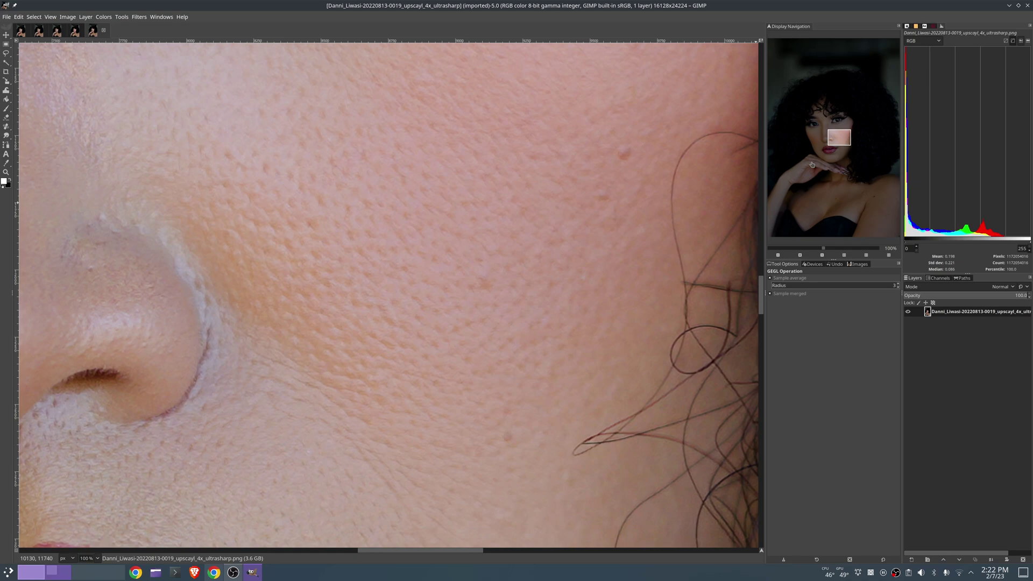
{"action": "left_click_drag", "start_coordinate": [764, 202], "coordinate": [808, 290]}
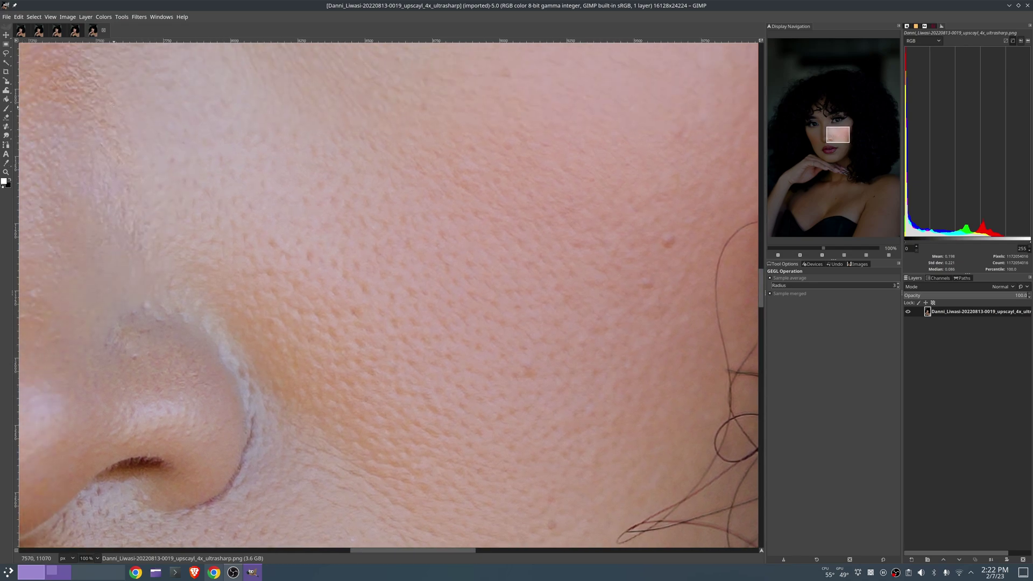
{"action": "left_click", "coordinate": [56, 31]}
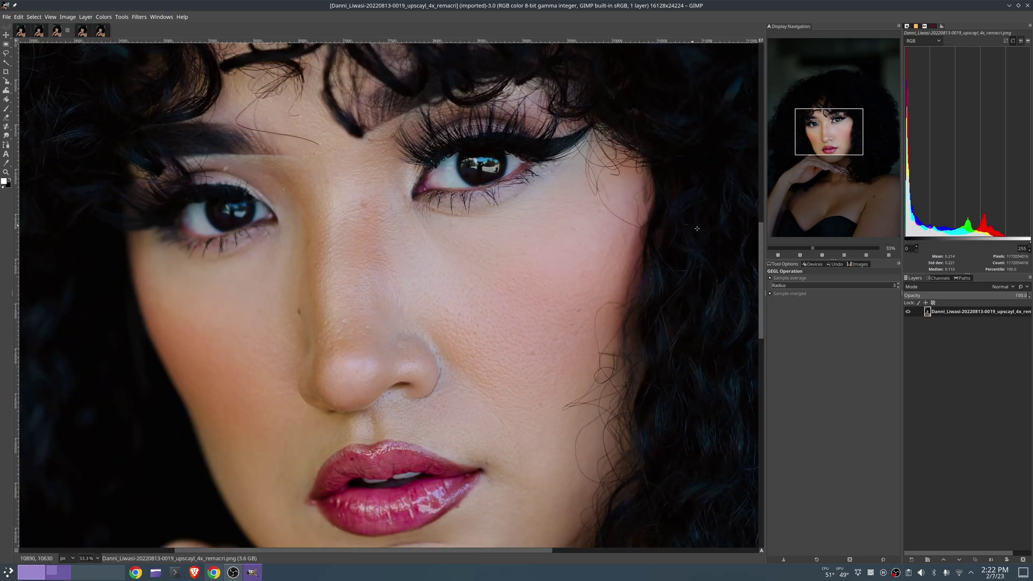
Inspect the remacri and realesrgan-x4plus upscales at 100% across nose, cheek and under-eye skin.
{"action": "left_click", "coordinate": [822, 255]}
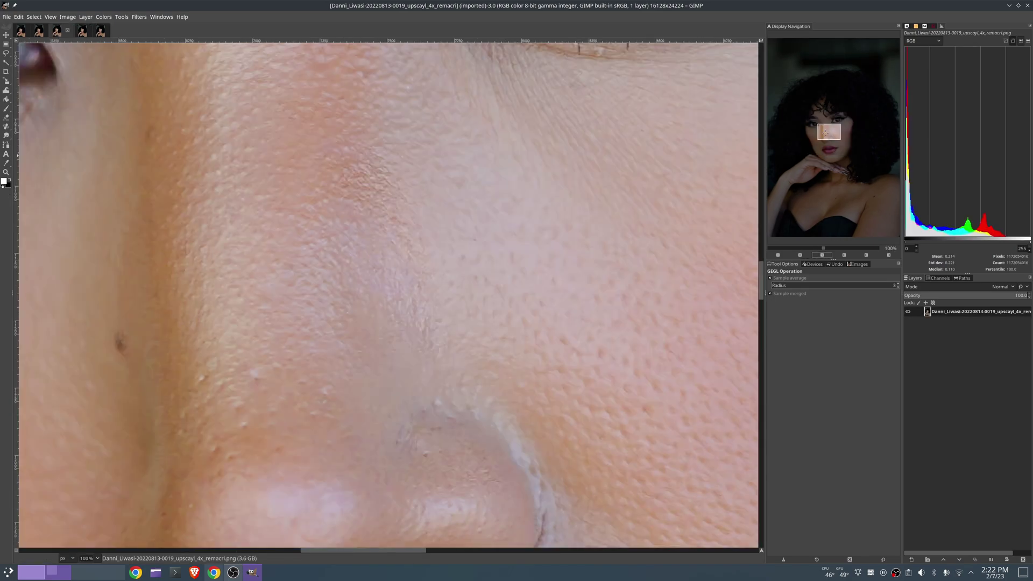
{"action": "mouse_move", "coordinate": [825, 132]}
{"action": "left_mouse_down"}
{"action": "mouse_move", "coordinate": [830, 121]}
{"action": "mouse_move", "coordinate": [835, 138]}
{"action": "left_mouse_up"}
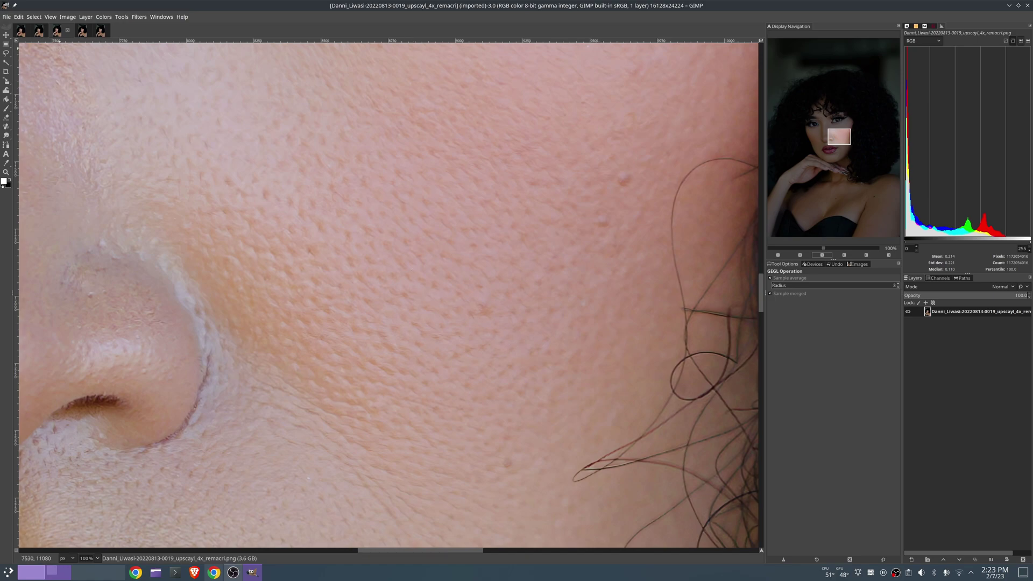
{"action": "left_click", "coordinate": [39, 32]}
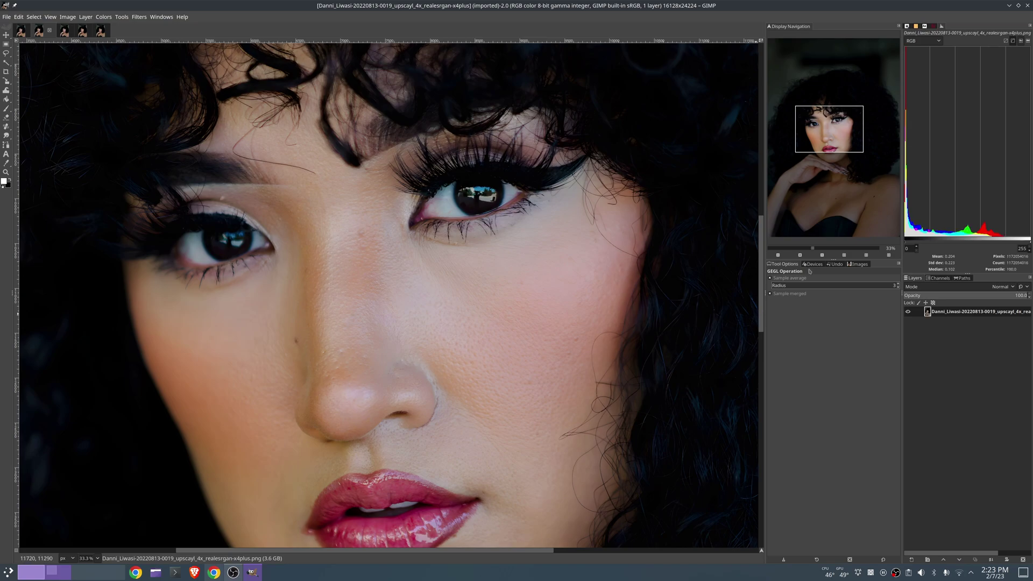
{"action": "left_click", "coordinate": [822, 255]}
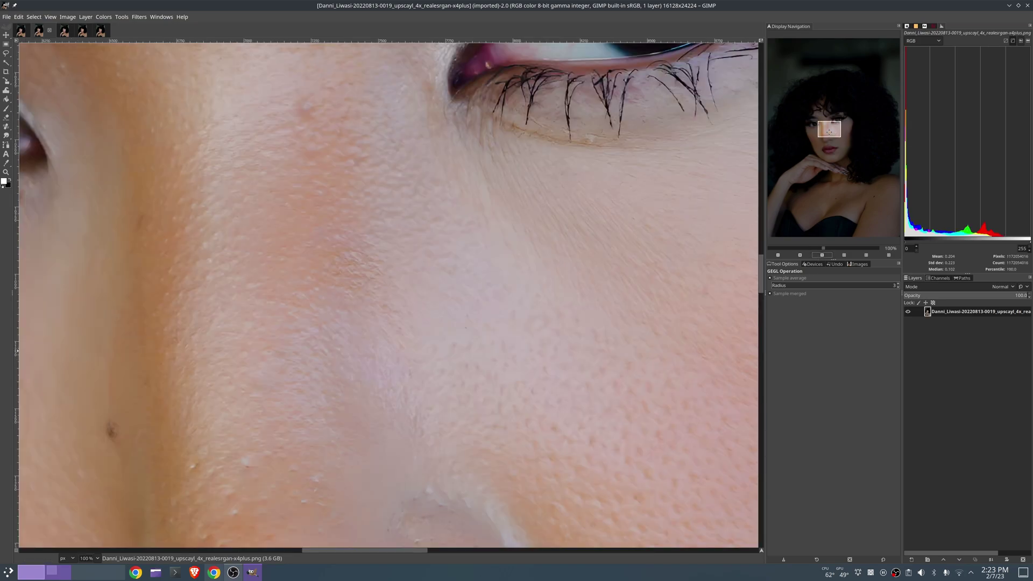
{"action": "left_click_drag", "start_coordinate": [829, 131], "coordinate": [838, 140]}
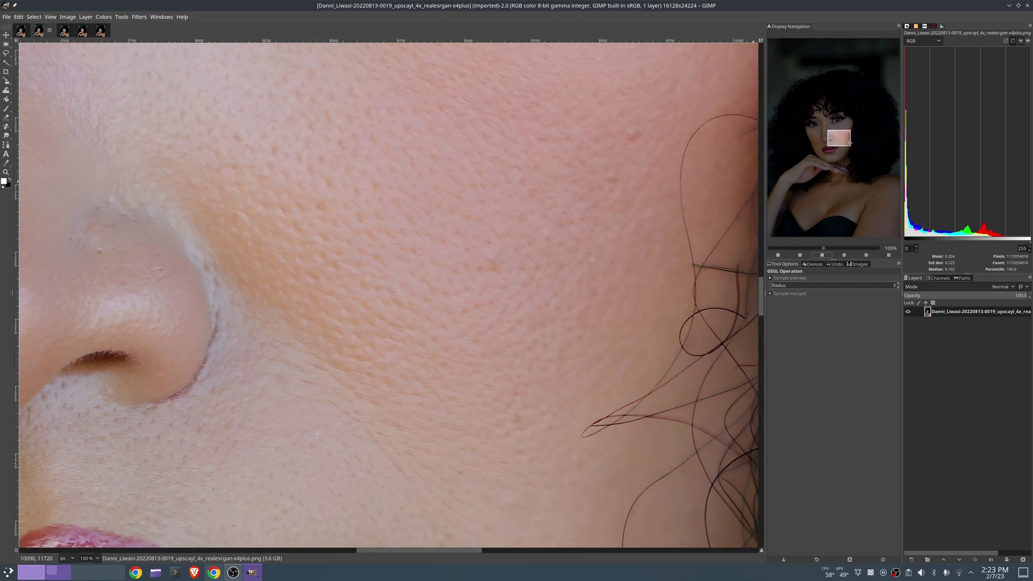
{"action": "left_click_drag", "start_coordinate": [840, 140], "coordinate": [826, 139]}
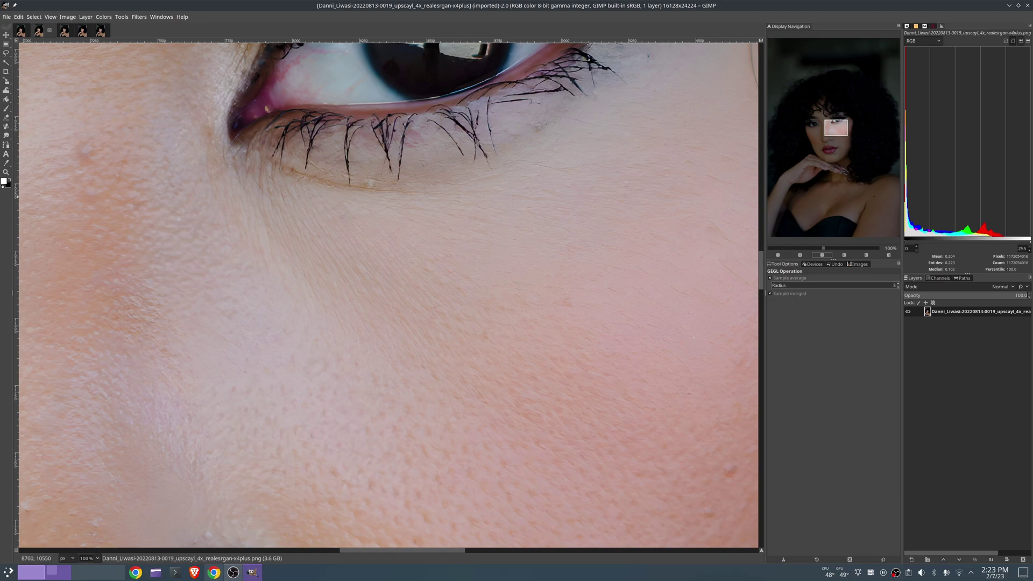
{"action": "left_click", "coordinate": [100, 31]}
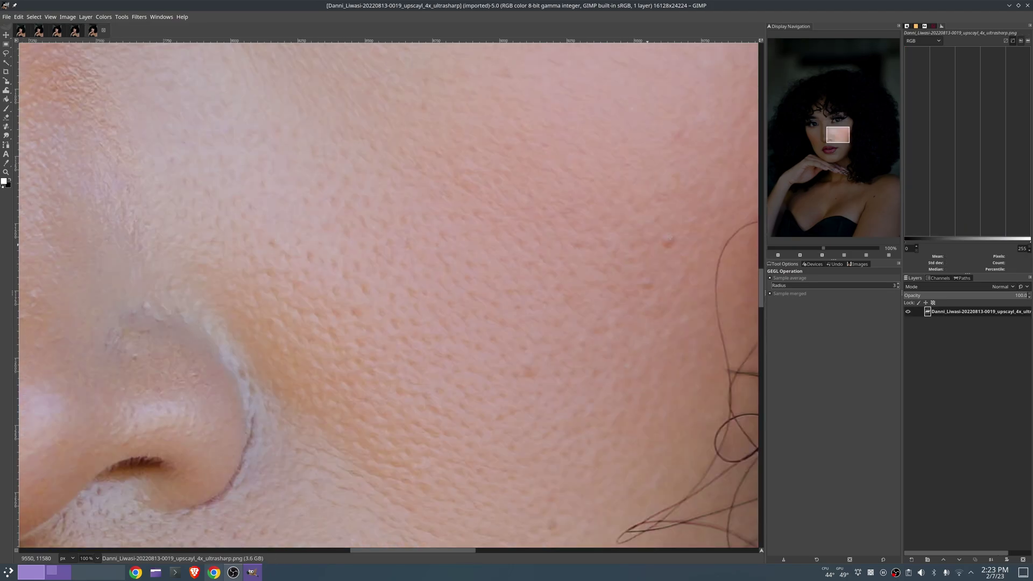
Bring the eye into view in the ultrasharp and remacri upscales.
{"action": "left_click_drag", "start_coordinate": [838, 137], "coordinate": [840, 129]}
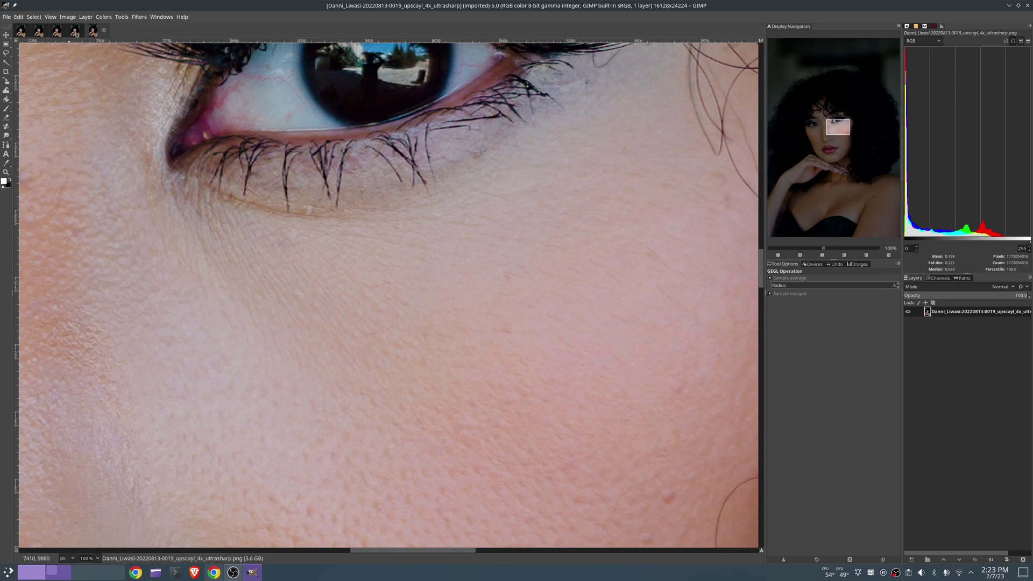
{"action": "left_click", "coordinate": [57, 30]}
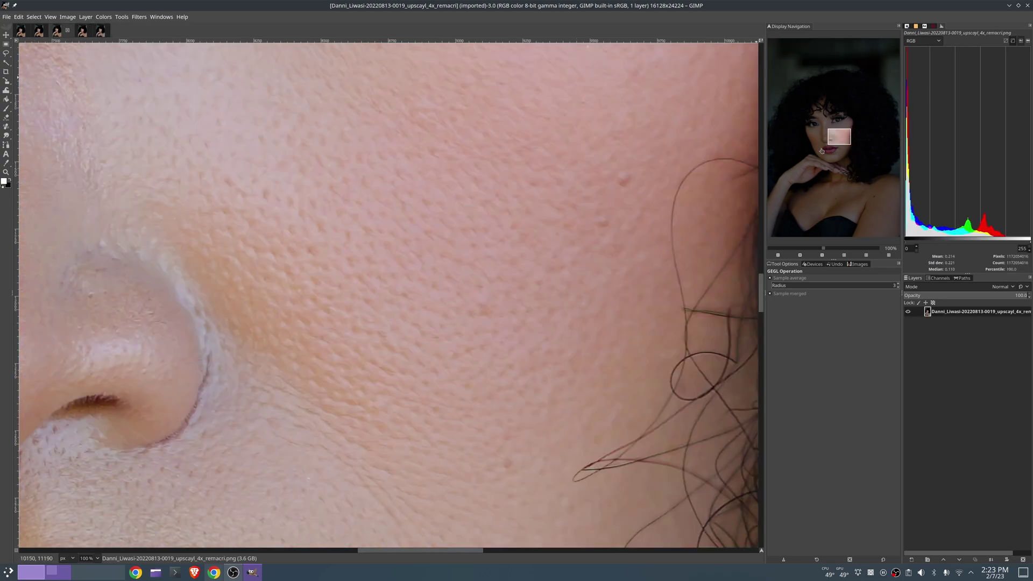
{"action": "left_click_drag", "start_coordinate": [841, 138], "coordinate": [838, 121]}
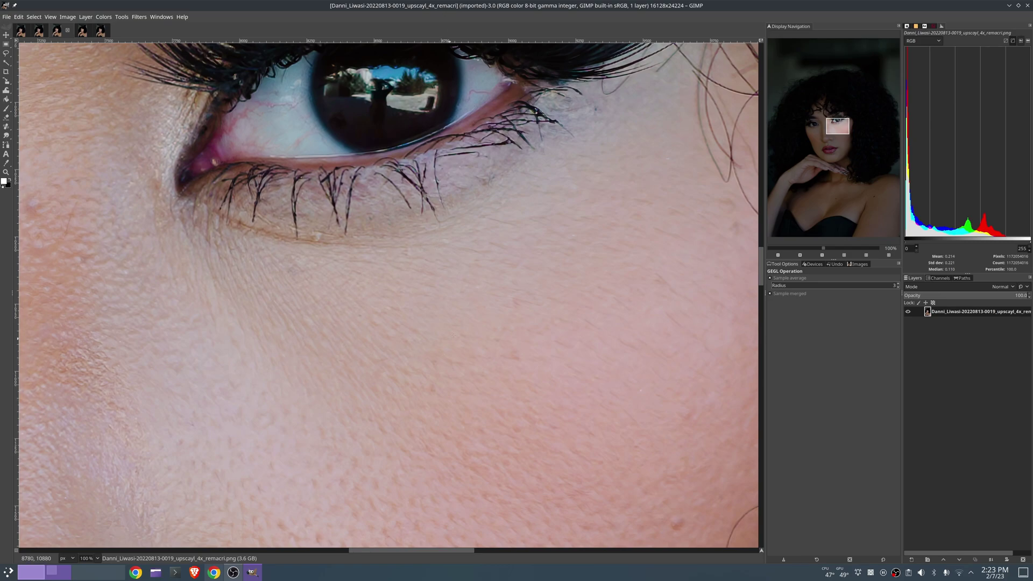
Flip between the realesrgan-x4plus, remacri and ultrasharp images, ending on the original photo.
{"action": "left_click", "coordinate": [40, 31]}
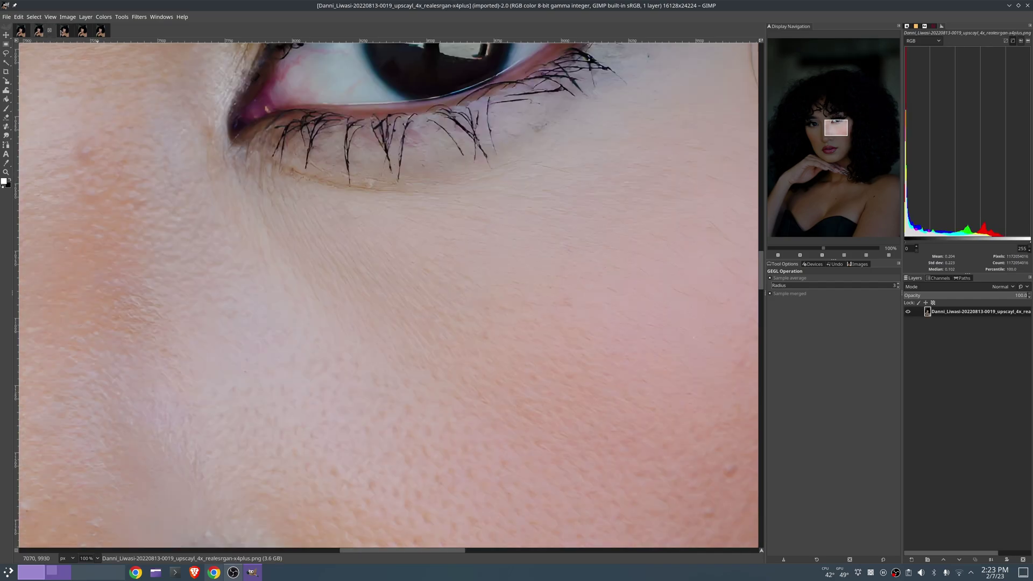
{"action": "left_click", "coordinate": [64, 31]}
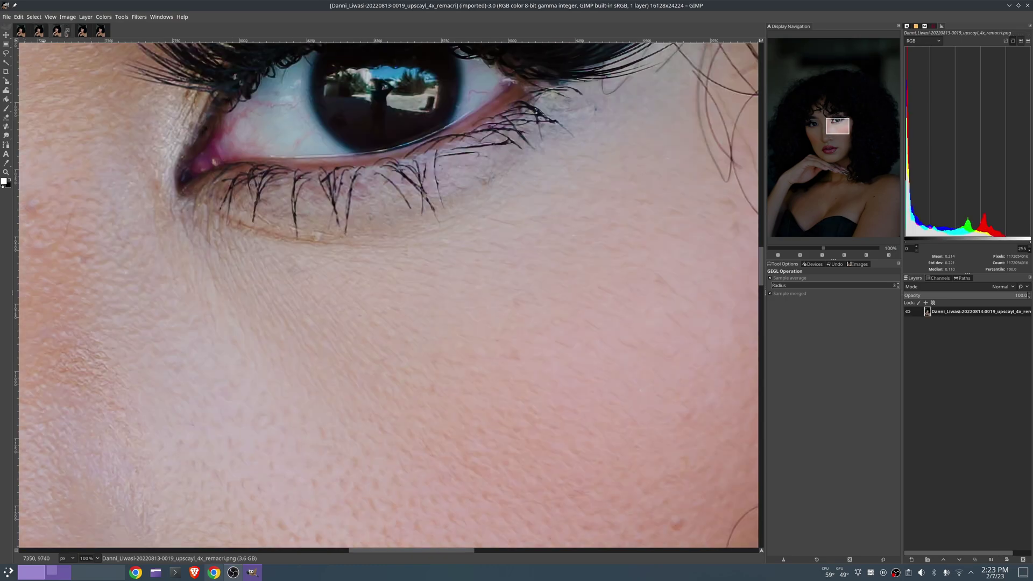
{"action": "left_click", "coordinate": [101, 31]}
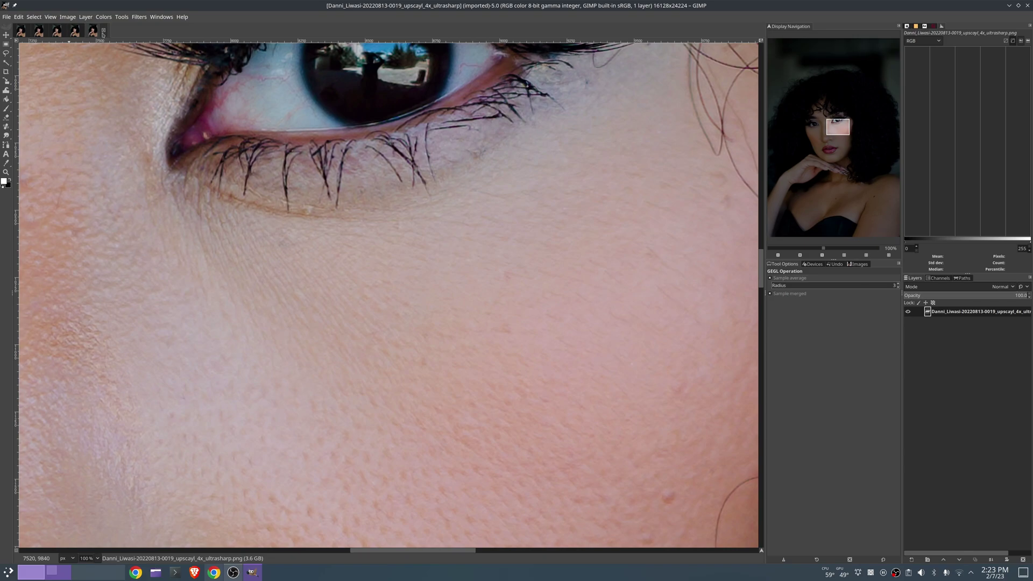
{"action": "left_click", "coordinate": [21, 32]}
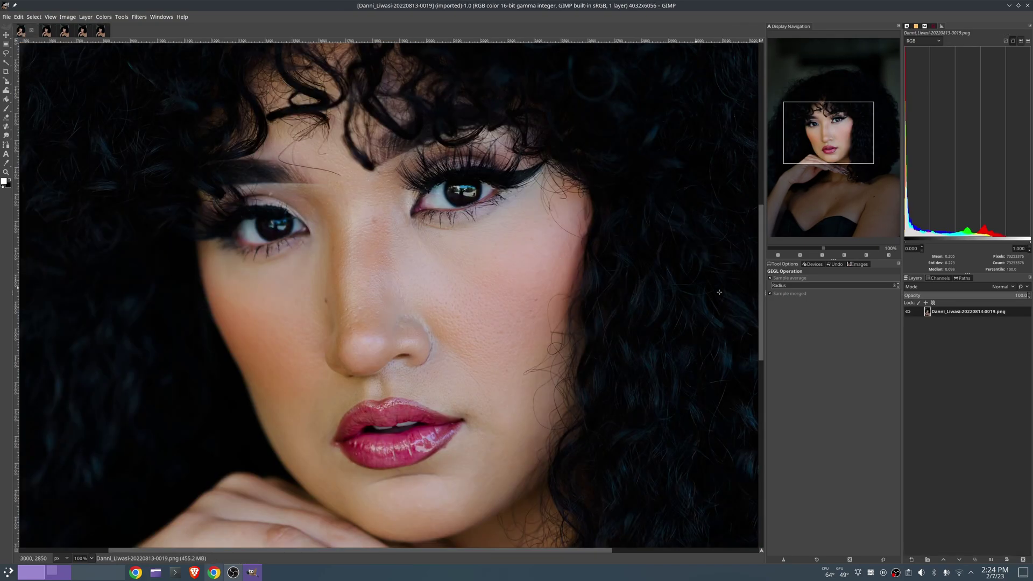
Zoom the original photo to 300% centred on the right eye.
{"action": "left_click", "coordinate": [799, 255]}
{"action": "left_click", "coordinate": [799, 255]}
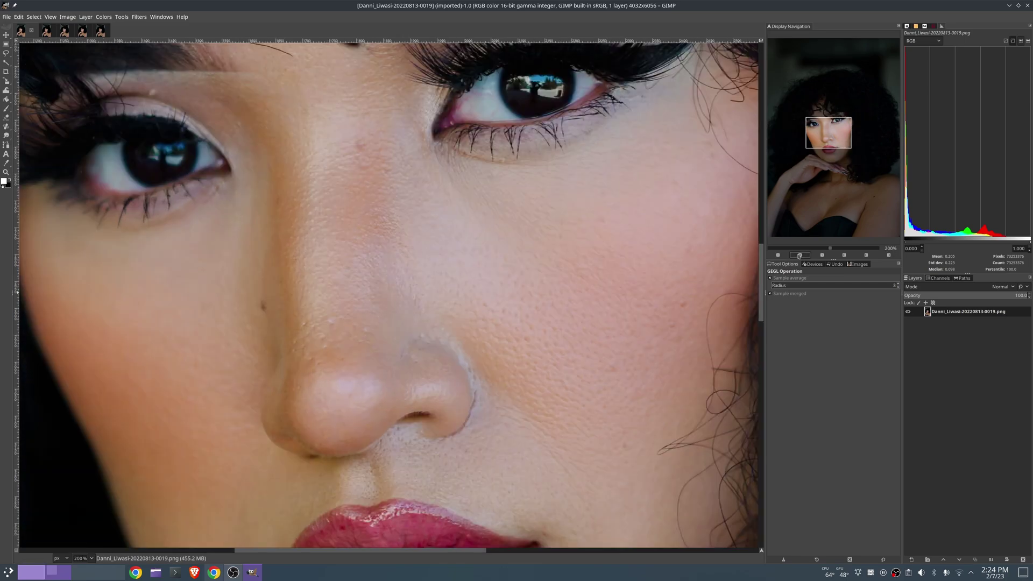
{"action": "left_click", "coordinate": [799, 255]}
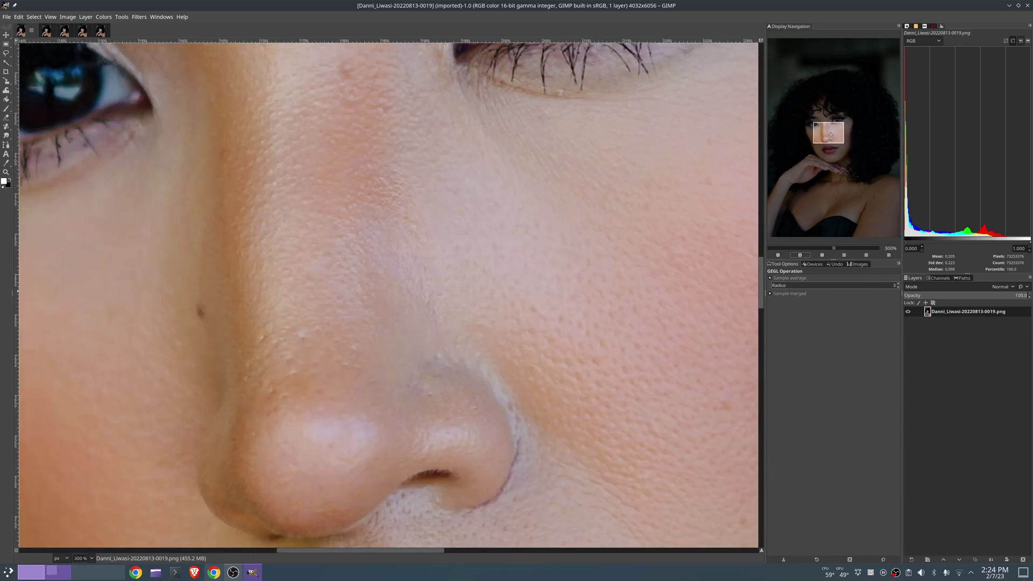
{"action": "left_click_drag", "start_coordinate": [818, 169], "coordinate": [841, 126]}
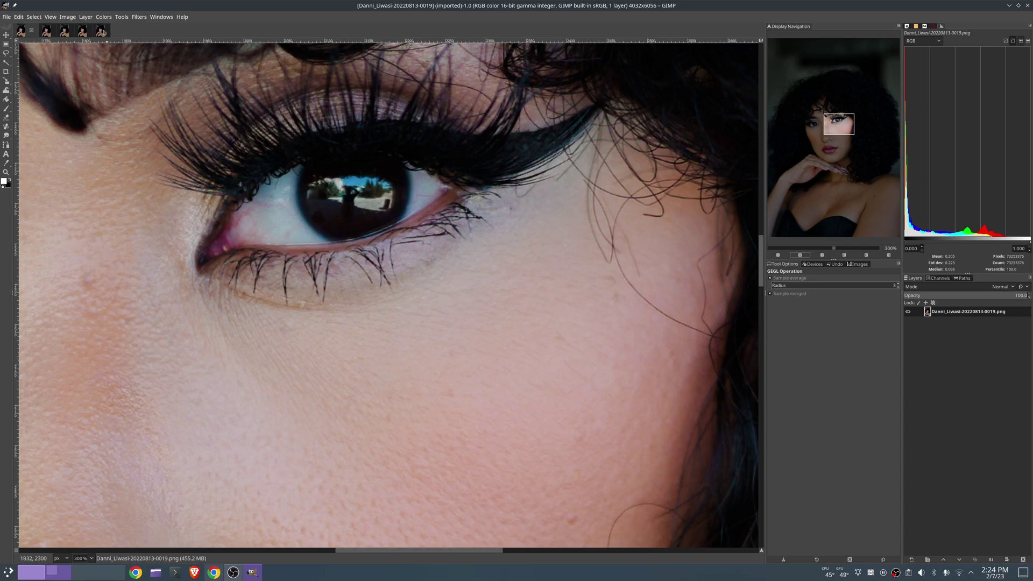
Show the ultrasharp upscale's full eye and lashes, then view it at 100%.
{"action": "key", "text": "alt+5"}
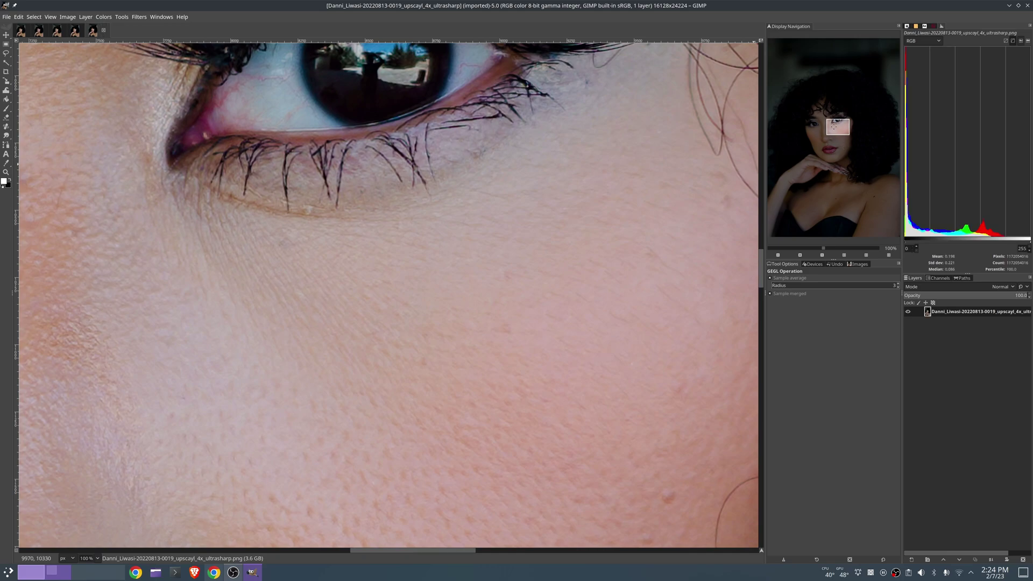
{"action": "left_click_drag", "start_coordinate": [833, 125], "coordinate": [832, 120]}
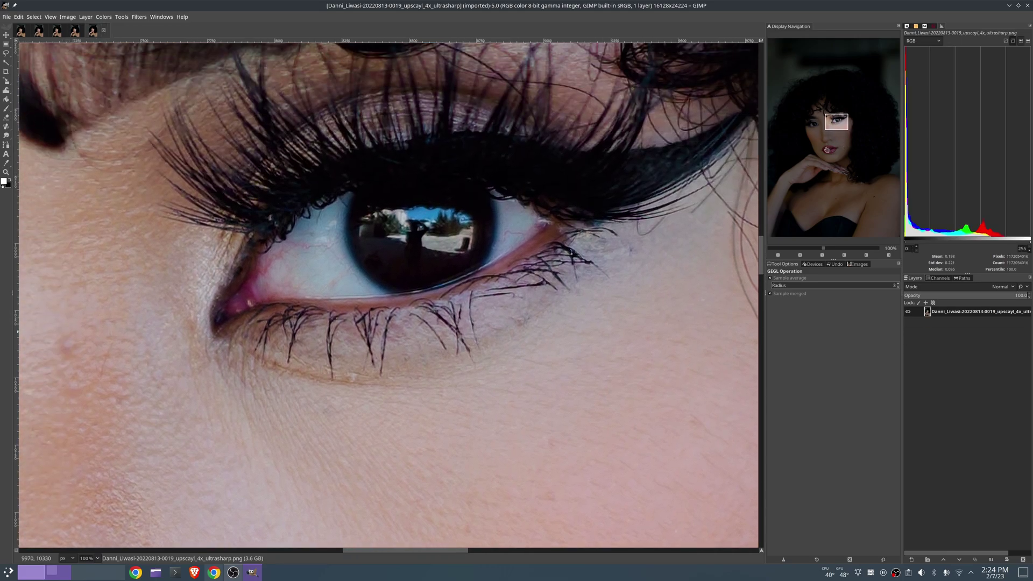
{"action": "left_click", "coordinate": [778, 256]}
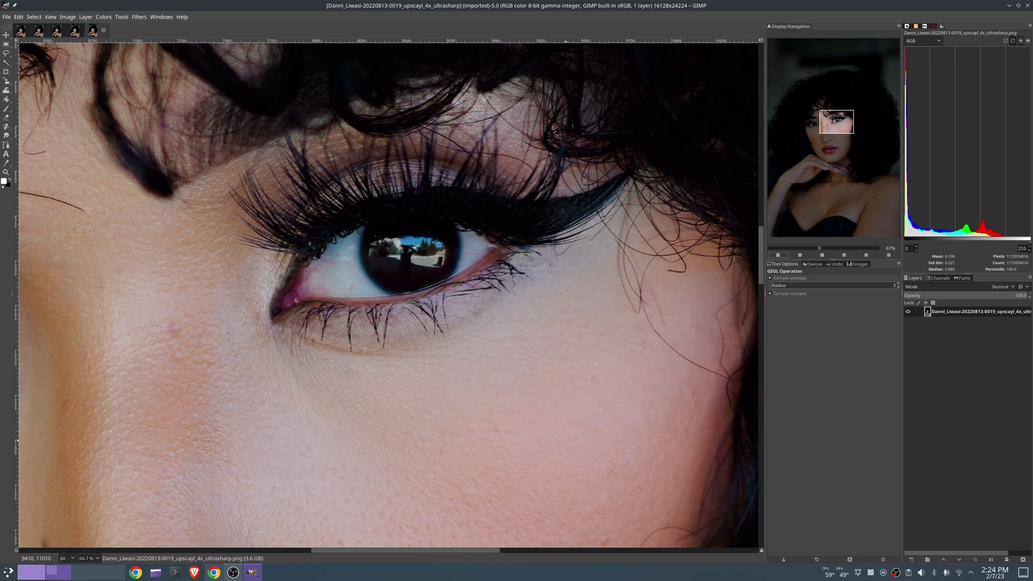
{"action": "left_click", "coordinate": [822, 254]}
{"action": "left_click", "coordinate": [844, 255]}
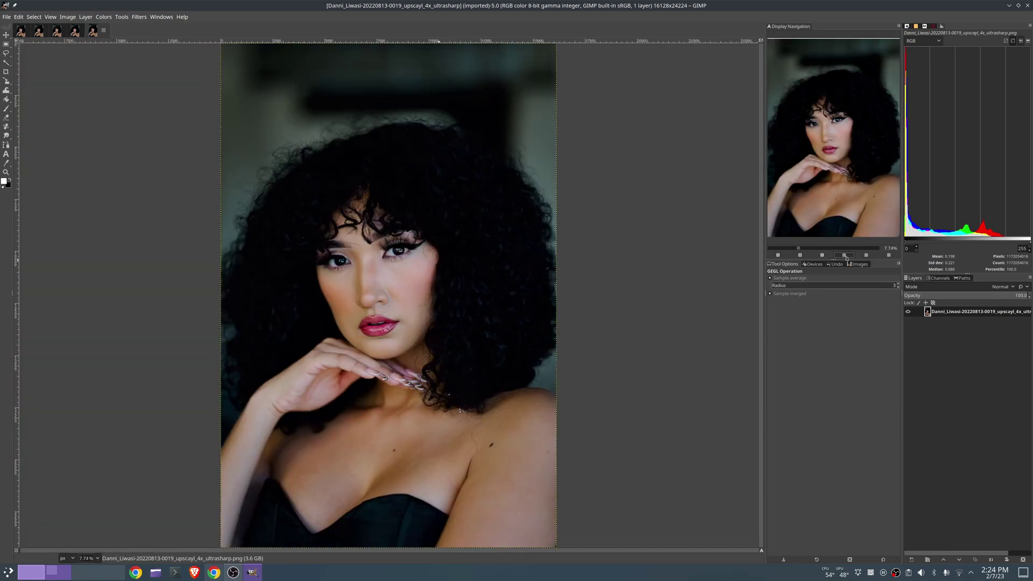
{"action": "left_click", "coordinate": [22, 32]}
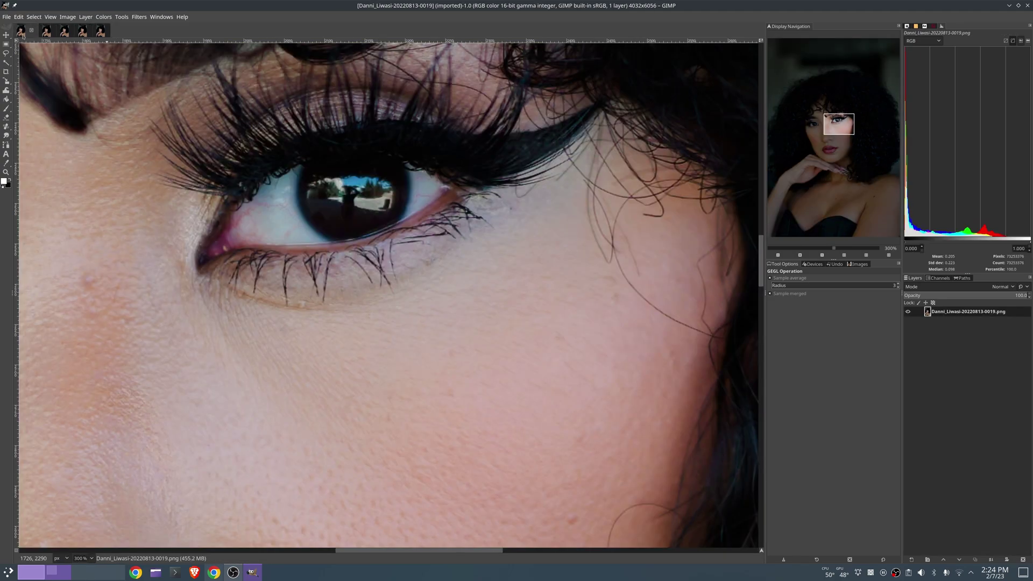
{"action": "left_click", "coordinate": [843, 255]}
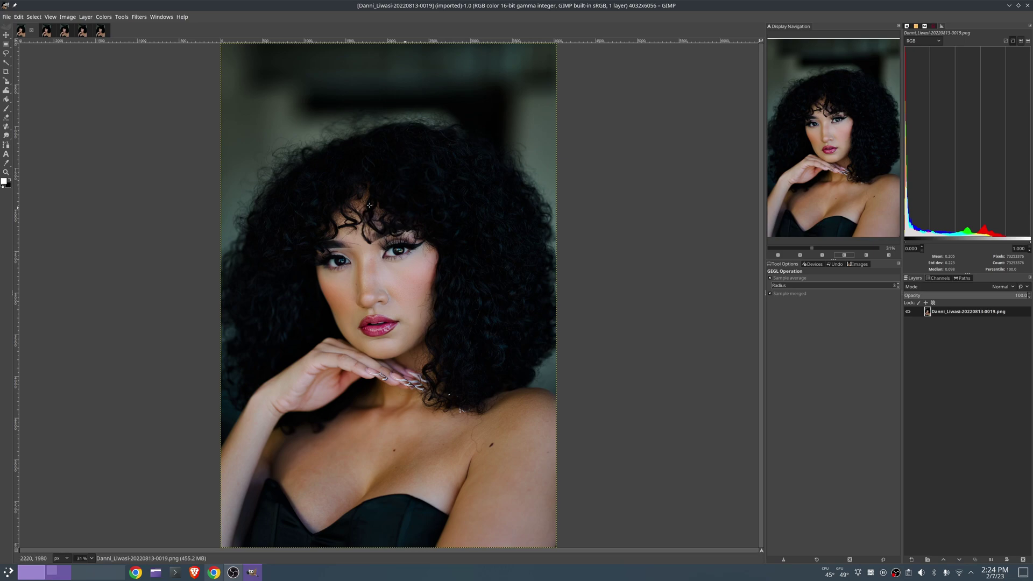
{"action": "key", "text": "alt+5"}
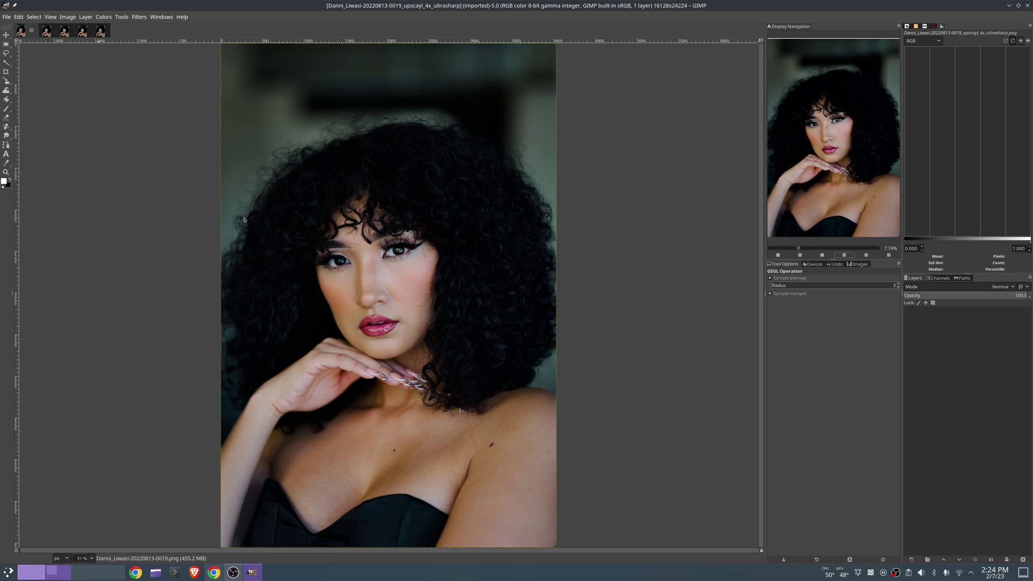